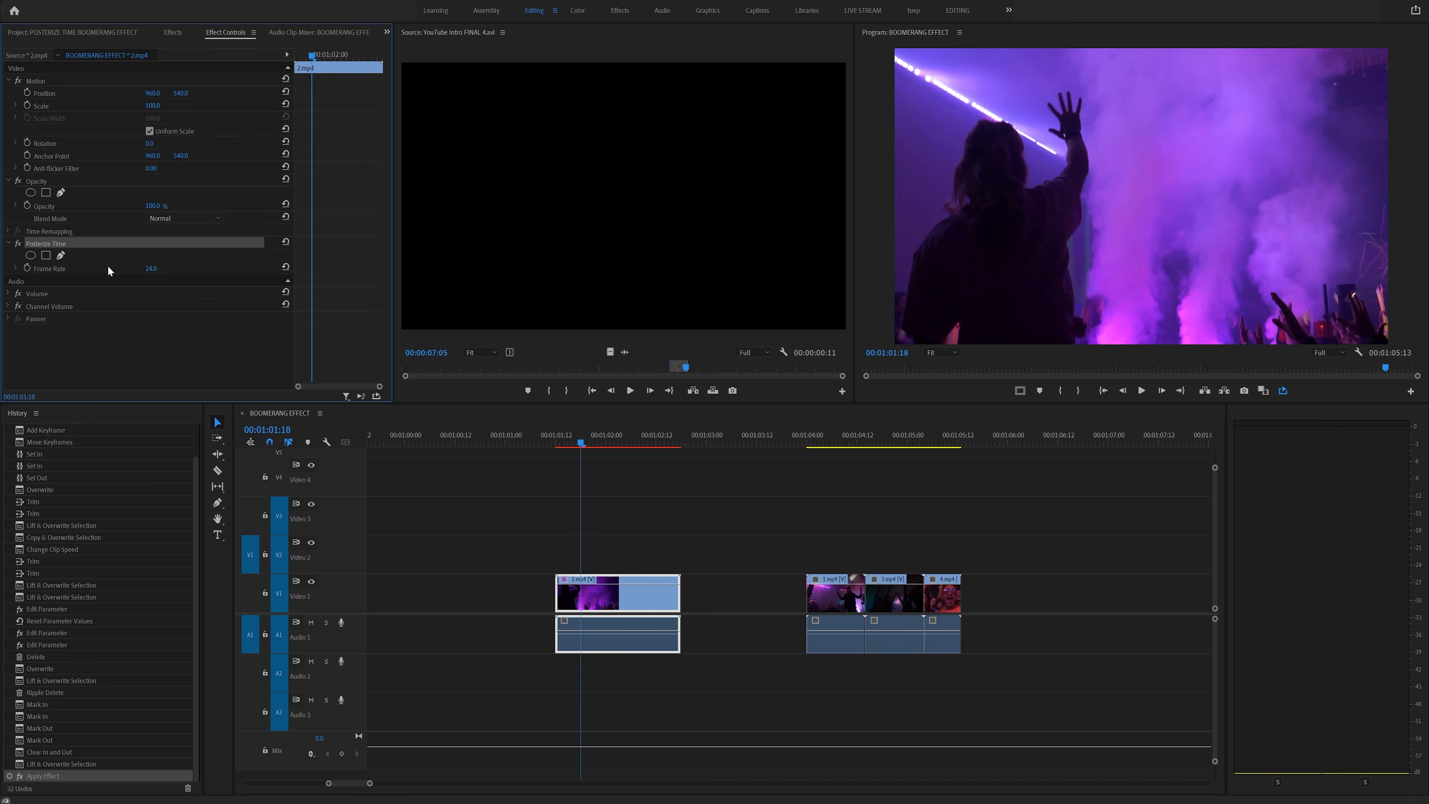
- Mark in and out points around the first clip on the timeline and play it
click(567, 442)
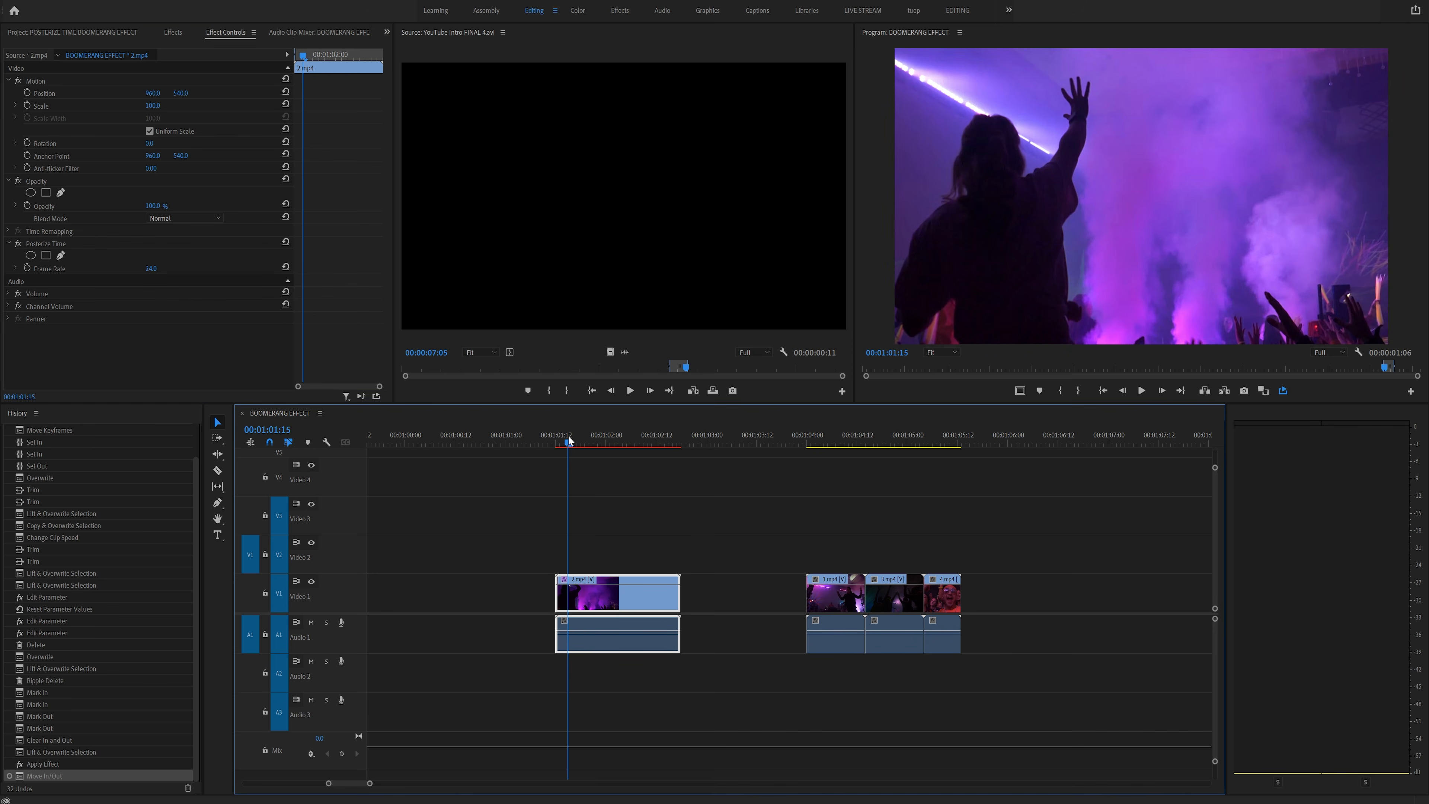
key(x)
key(space)
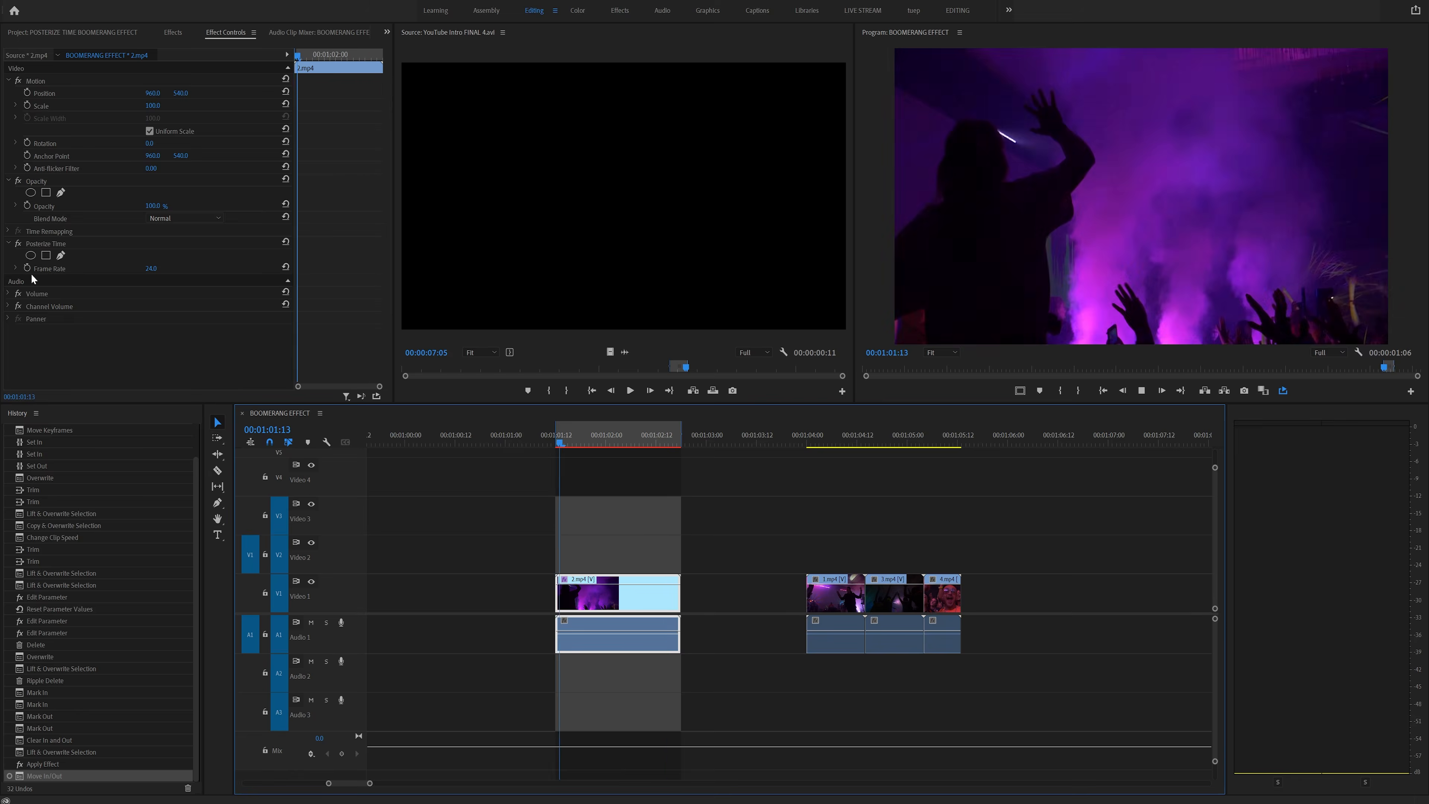
- Change the Posterize Time frame rate on the first clip and preview the result
click(152, 268)
key(Return)
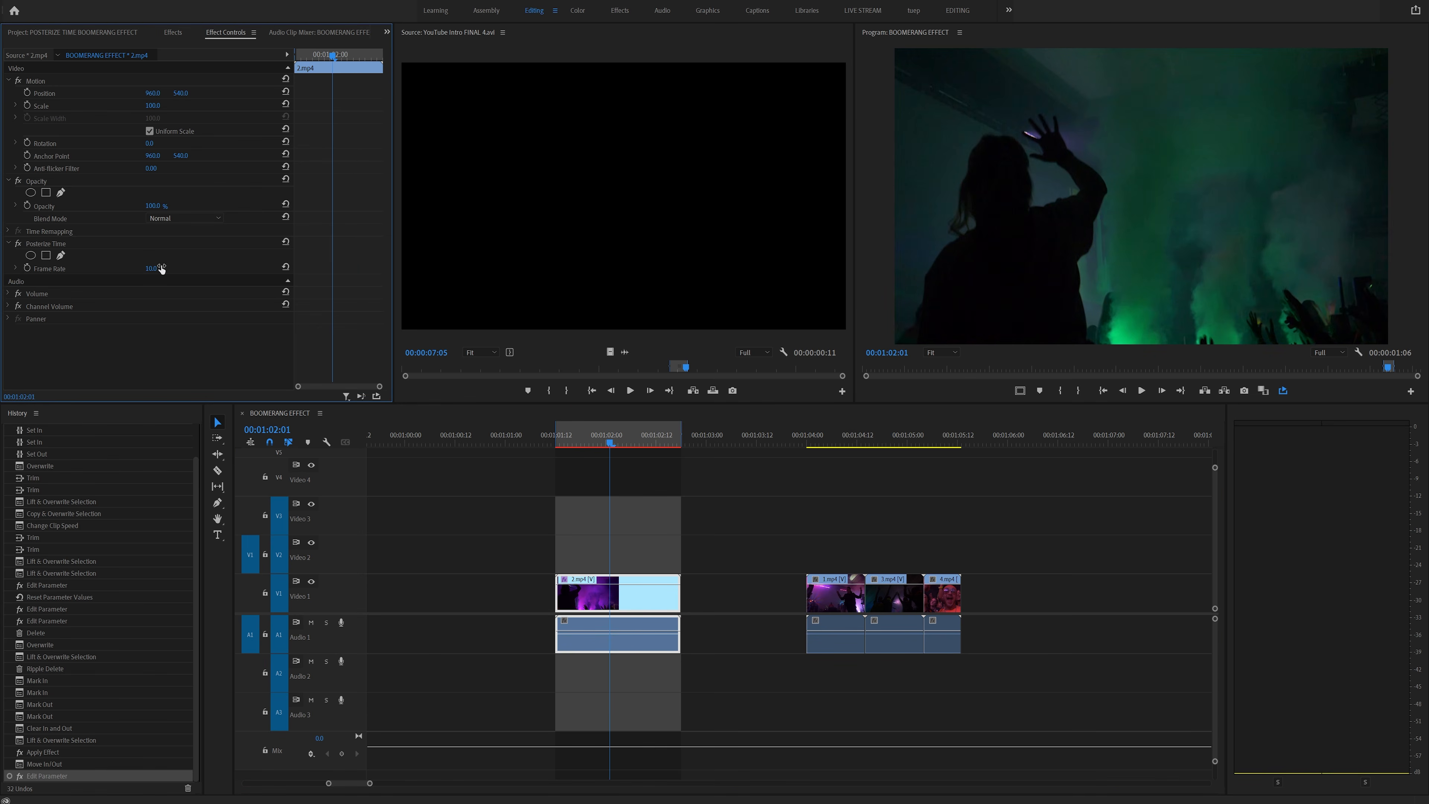
key(space)
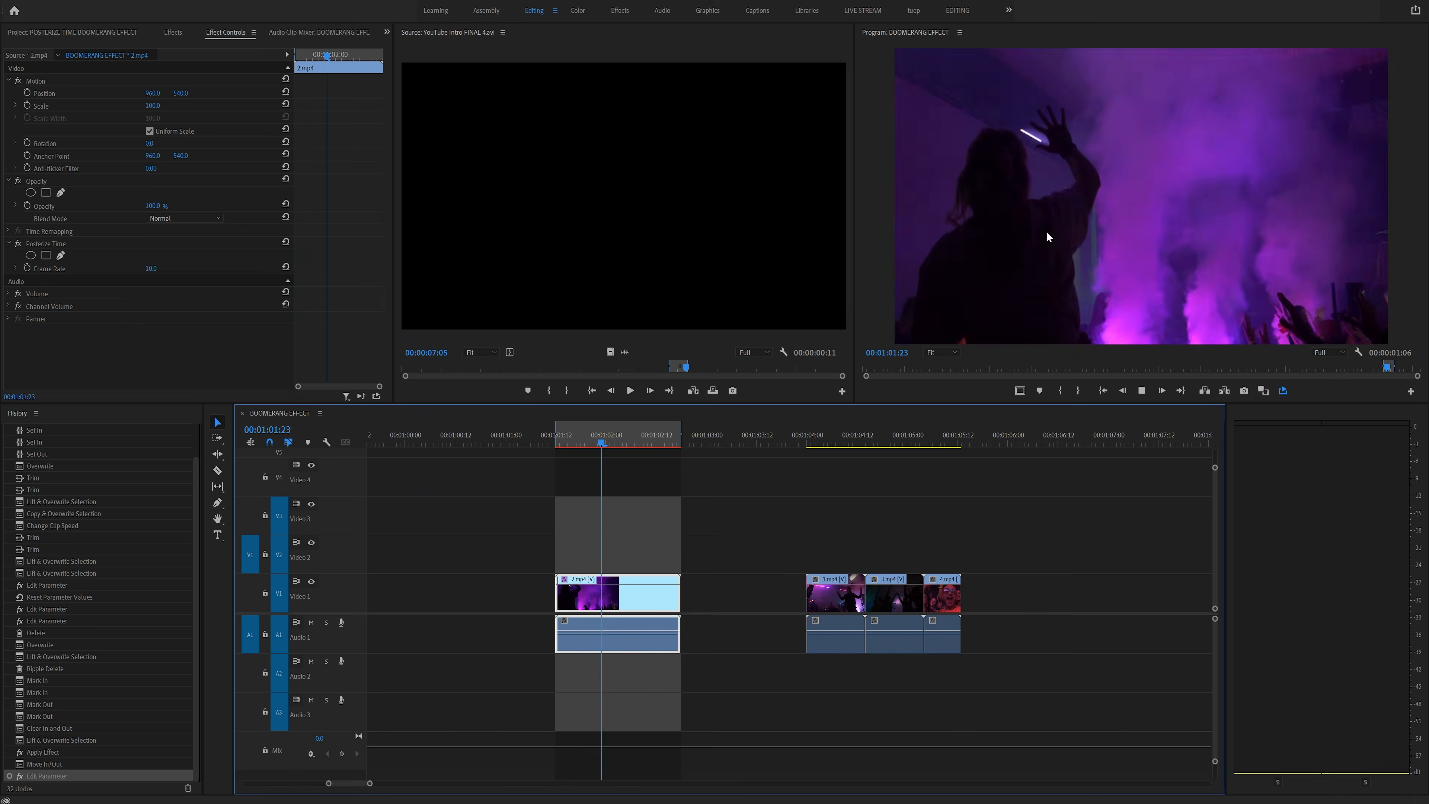
key(grave)
key(grave)
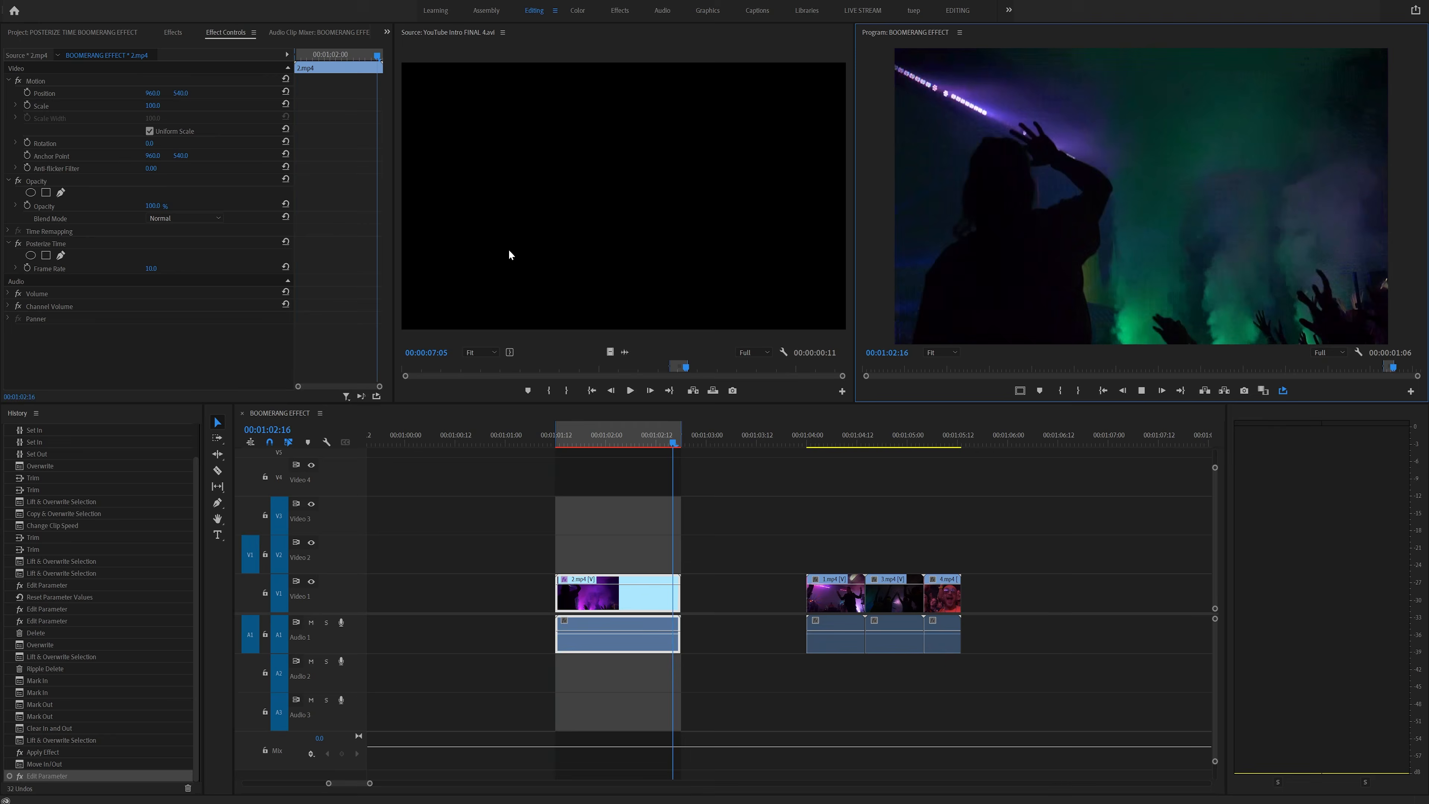
- Set the first clip's Posterize Time frame rate to 4 and preview it
click(161, 267)
text(4)
key(Return)
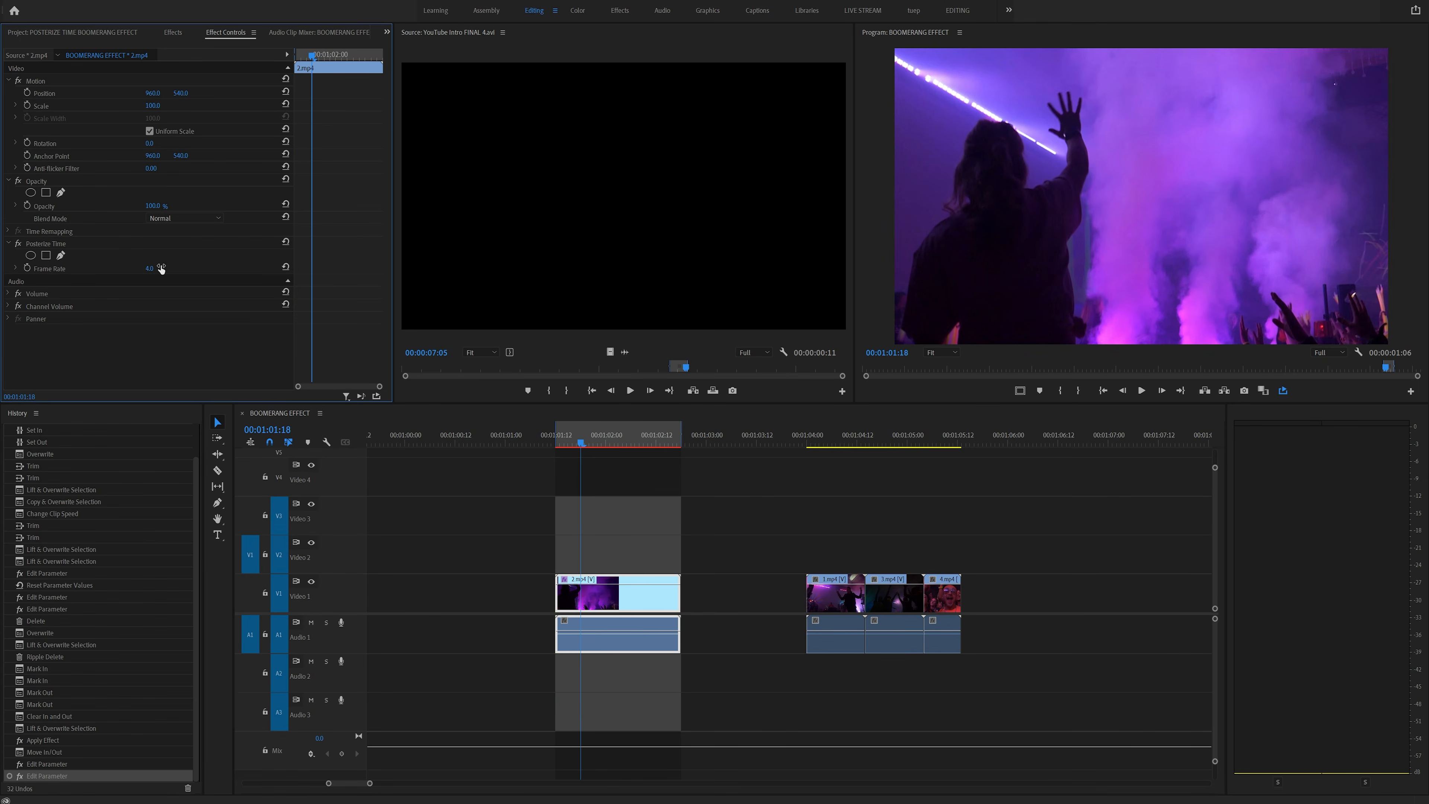
key(grave)
key(space)
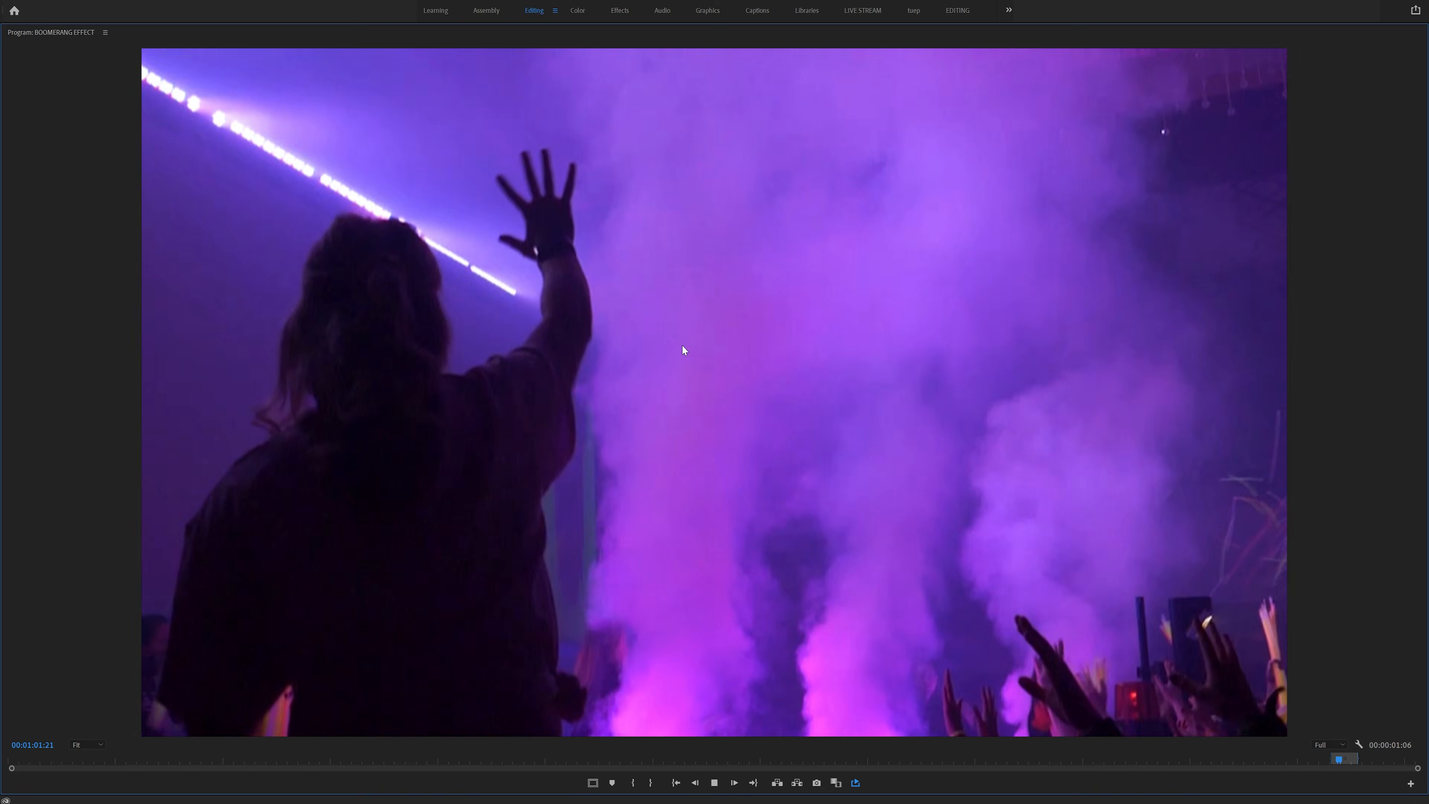
- Move the three later clips so they follow directly after the first clip
key(grave)
key(space)
drag(1046, 527, 834, 606)
drag(835, 600, 630, 599)
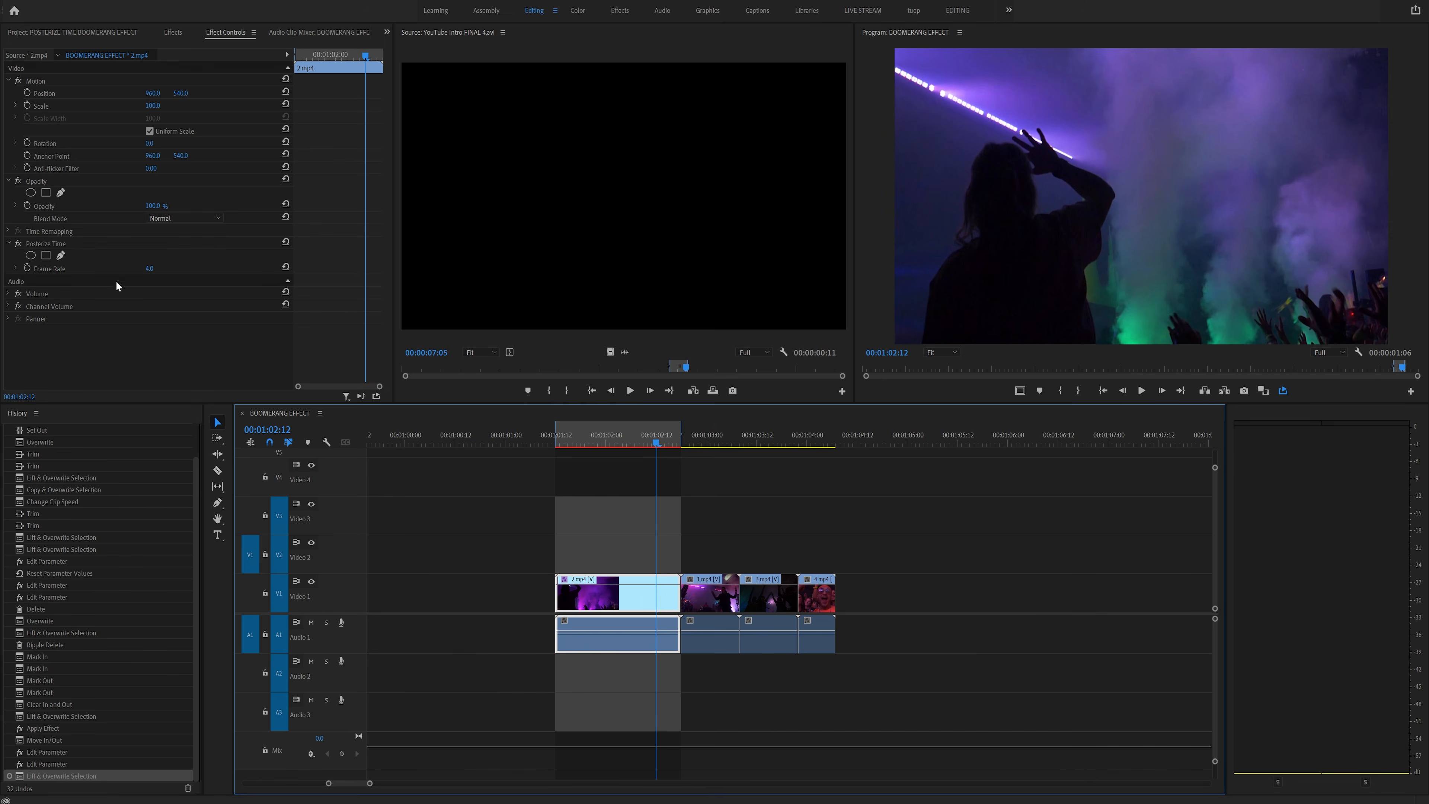
- Paste the Posterize Time effect onto the three later clips
click(41, 242)
drag(909, 580, 698, 542)
key(ctrl+v)
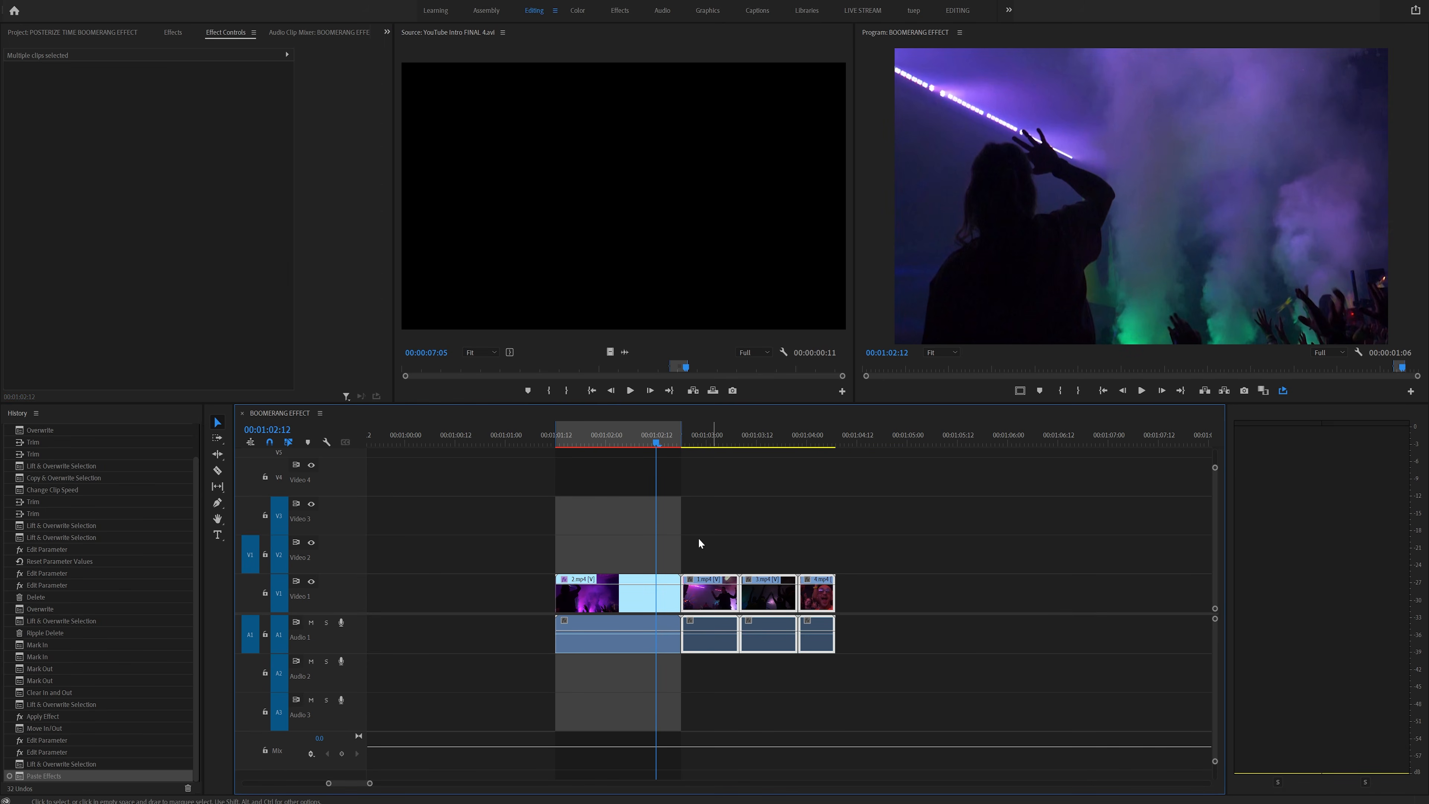
- Extend the out point to the end of the last clip and play the range
drag(682, 435, 836, 434)
key(grave)
key(space)
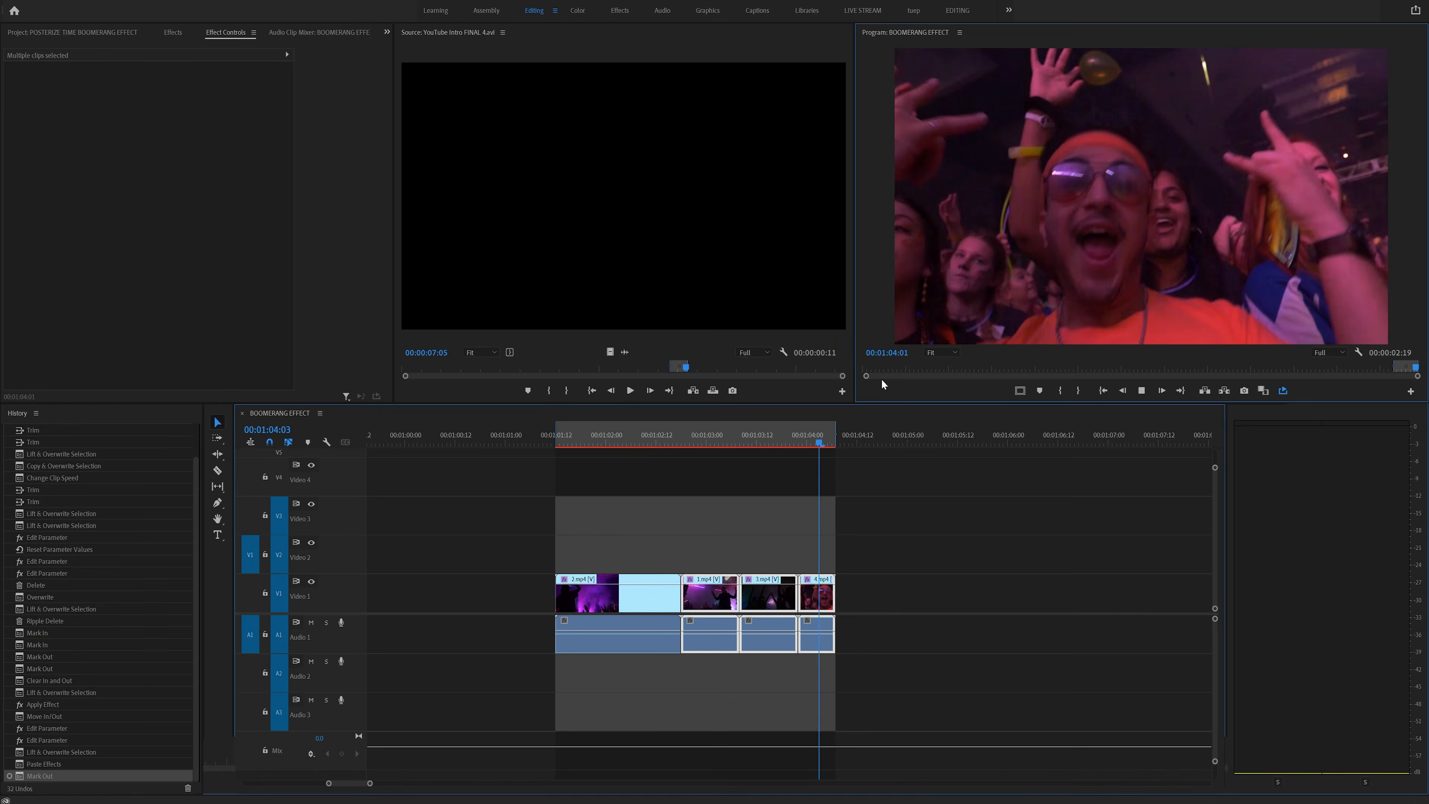
- Undo the last two actions
key(grave)
key(ctrl+z)
key(ctrl+z)
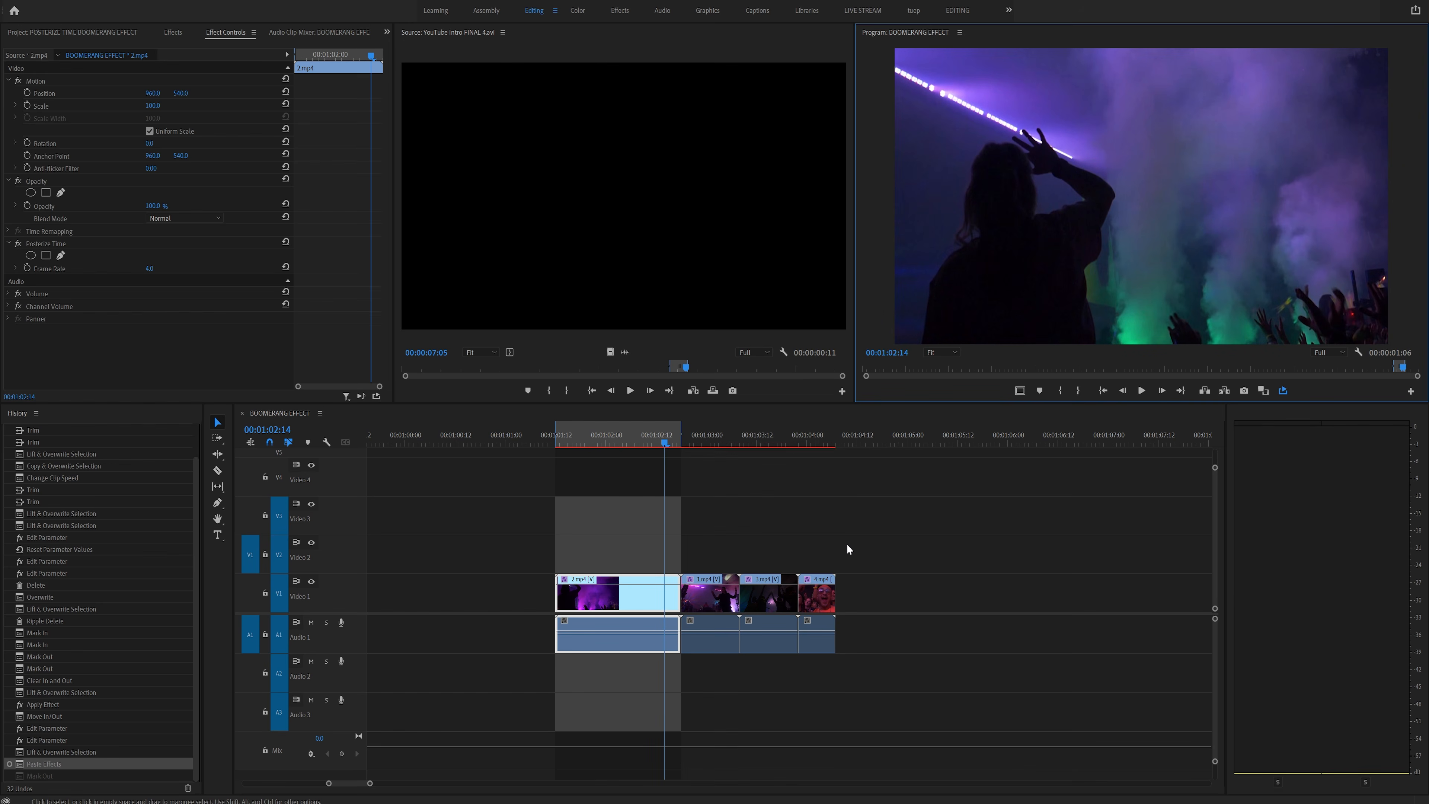
- Move the three later clips further along the timeline, away from the first clip
drag(900, 543, 711, 608)
drag(802, 604, 1162, 605)
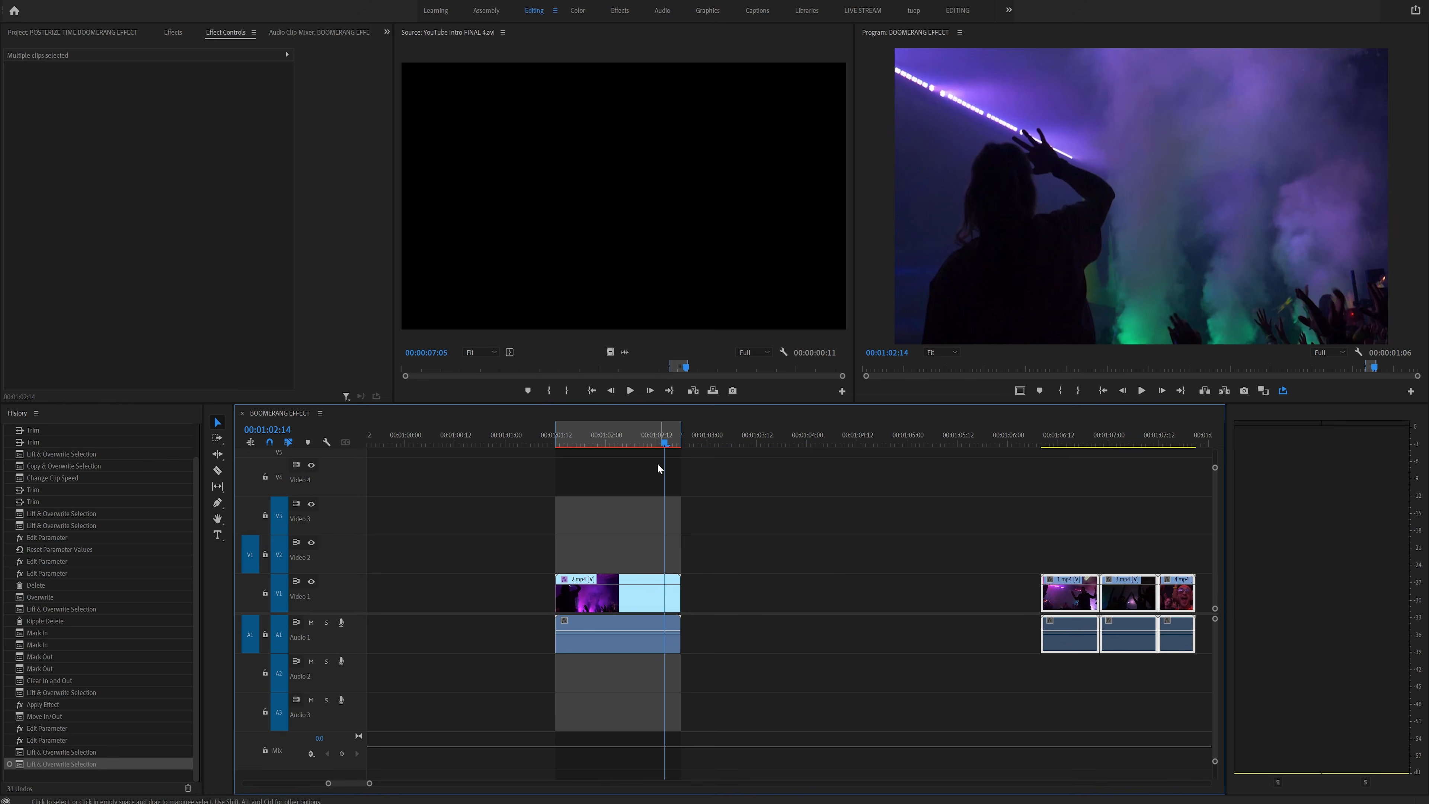
- Clear the in and out marks on the timeline and play the first clip
right_click(616, 435)
click(680, 547)
click(577, 439)
key(space)
- Remove the Posterize Time effect from the first clip
click(94, 242)
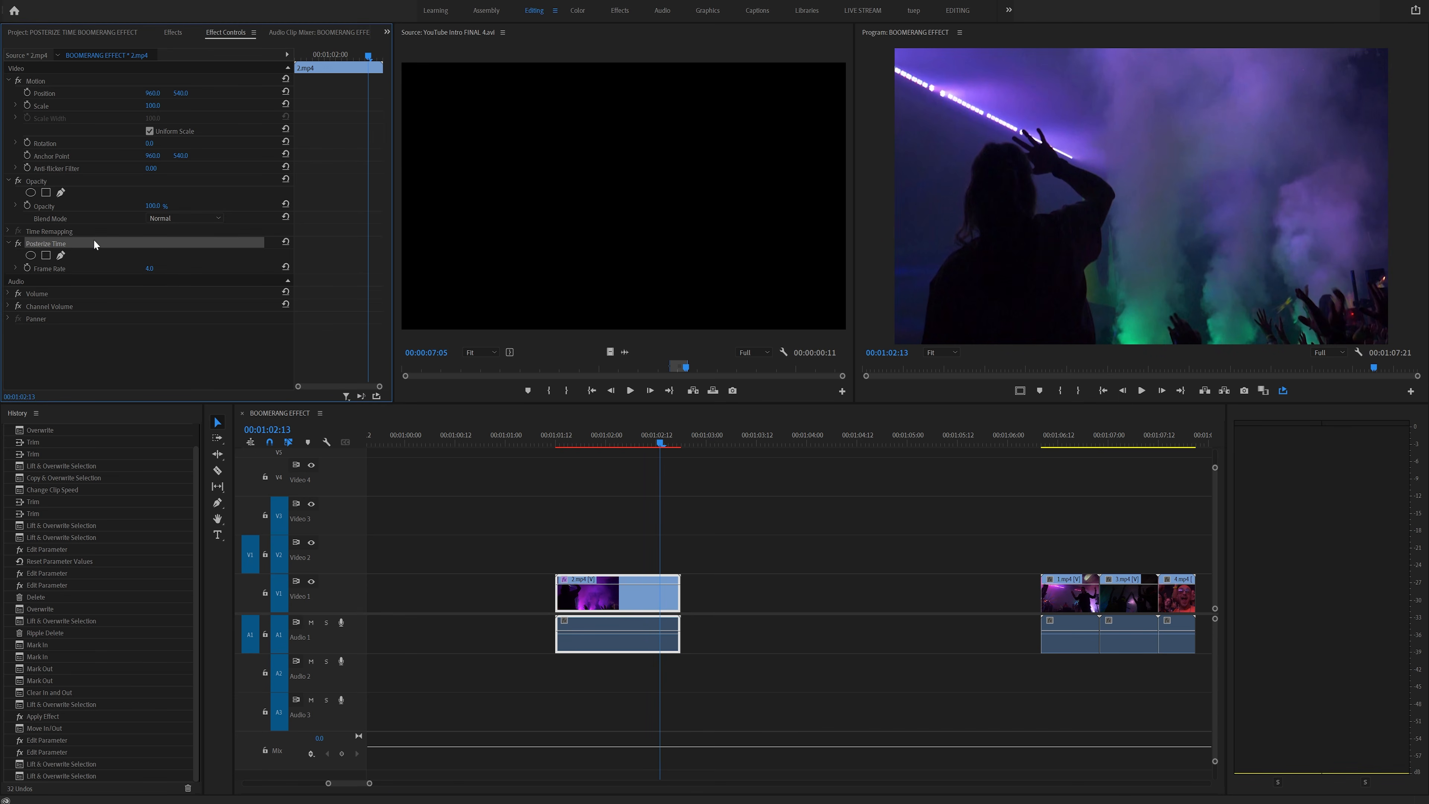
key(Delete)
click(572, 443)
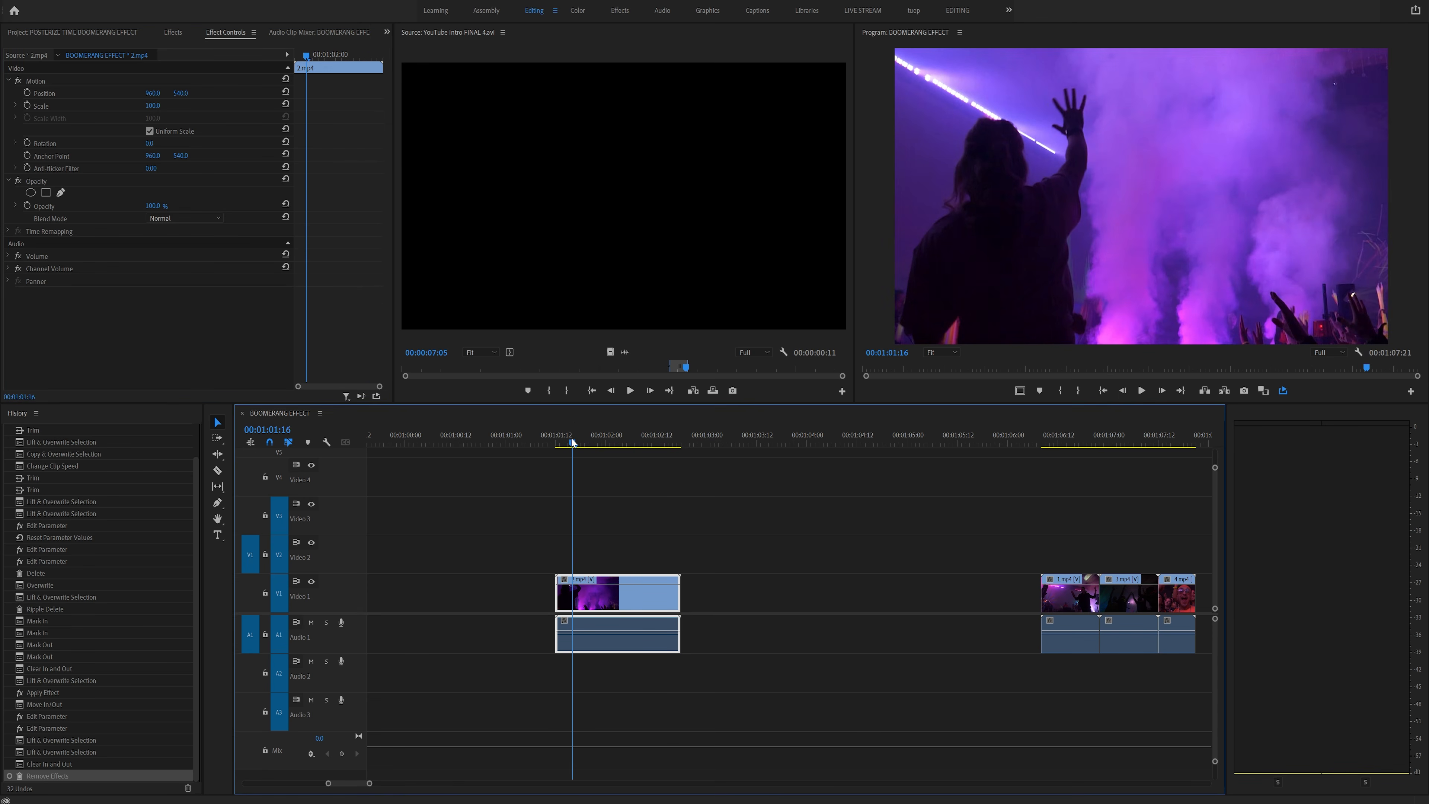
key(space)
- Trim the first clip's start and end to shorten it slightly
mouse_move(569, 438)
mouse_down()
mouse_move(553, 434)
mouse_move(571, 441)
mouse_up()
drag(562, 599, 568, 599)
drag(569, 442, 664, 445)
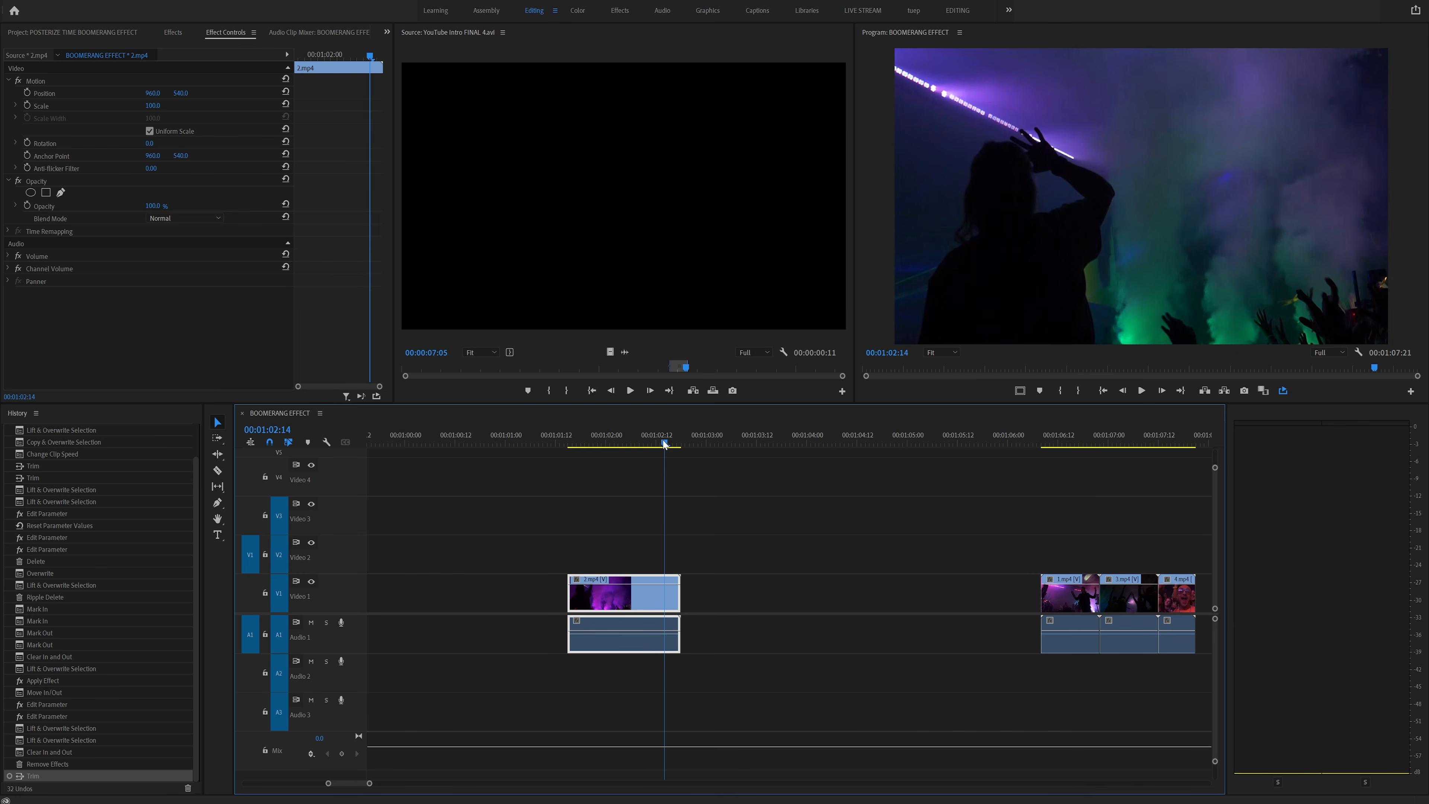
drag(690, 595, 672, 600)
drag(576, 441, 603, 440)
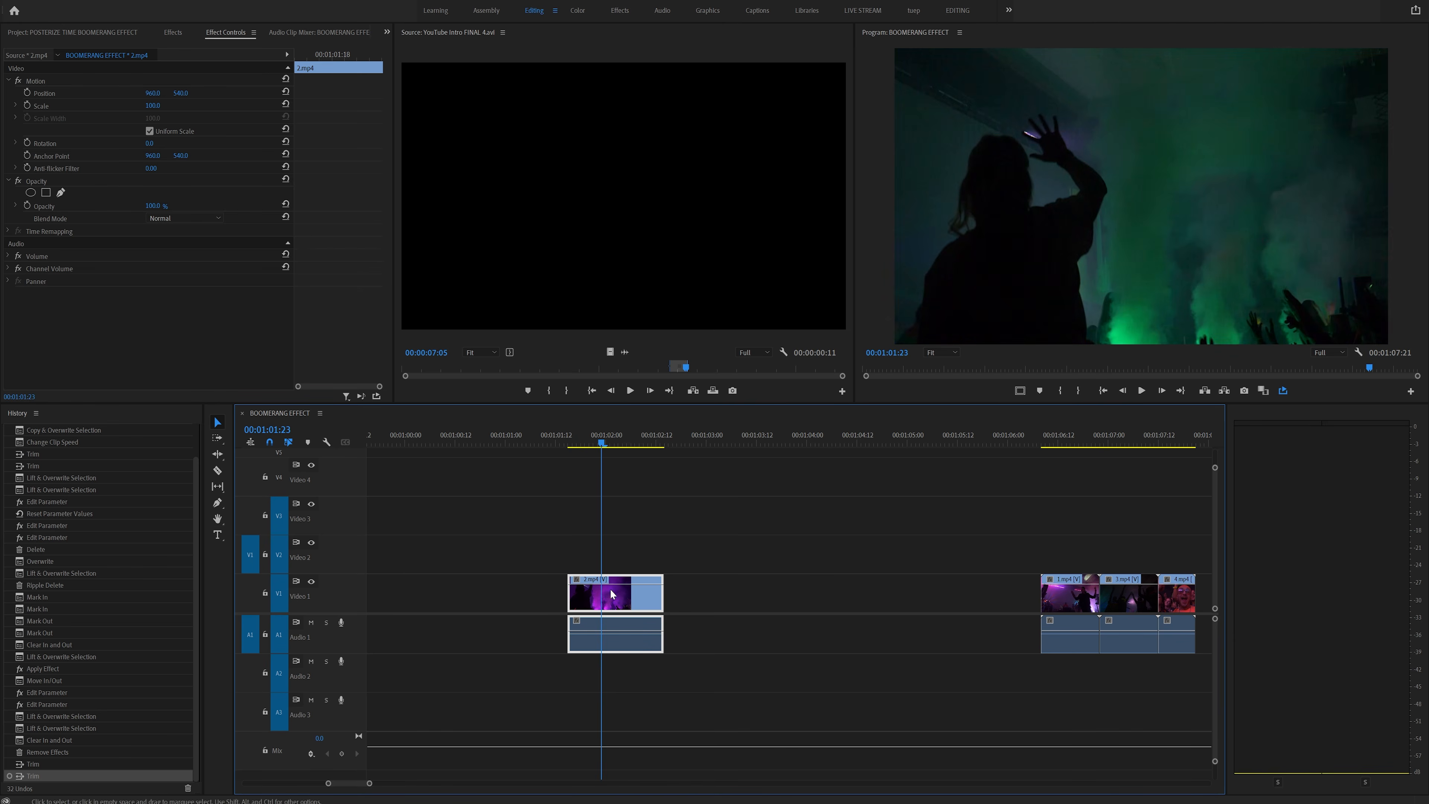
- Duplicate the first clip directly after itself
drag(613, 605, 715, 598)
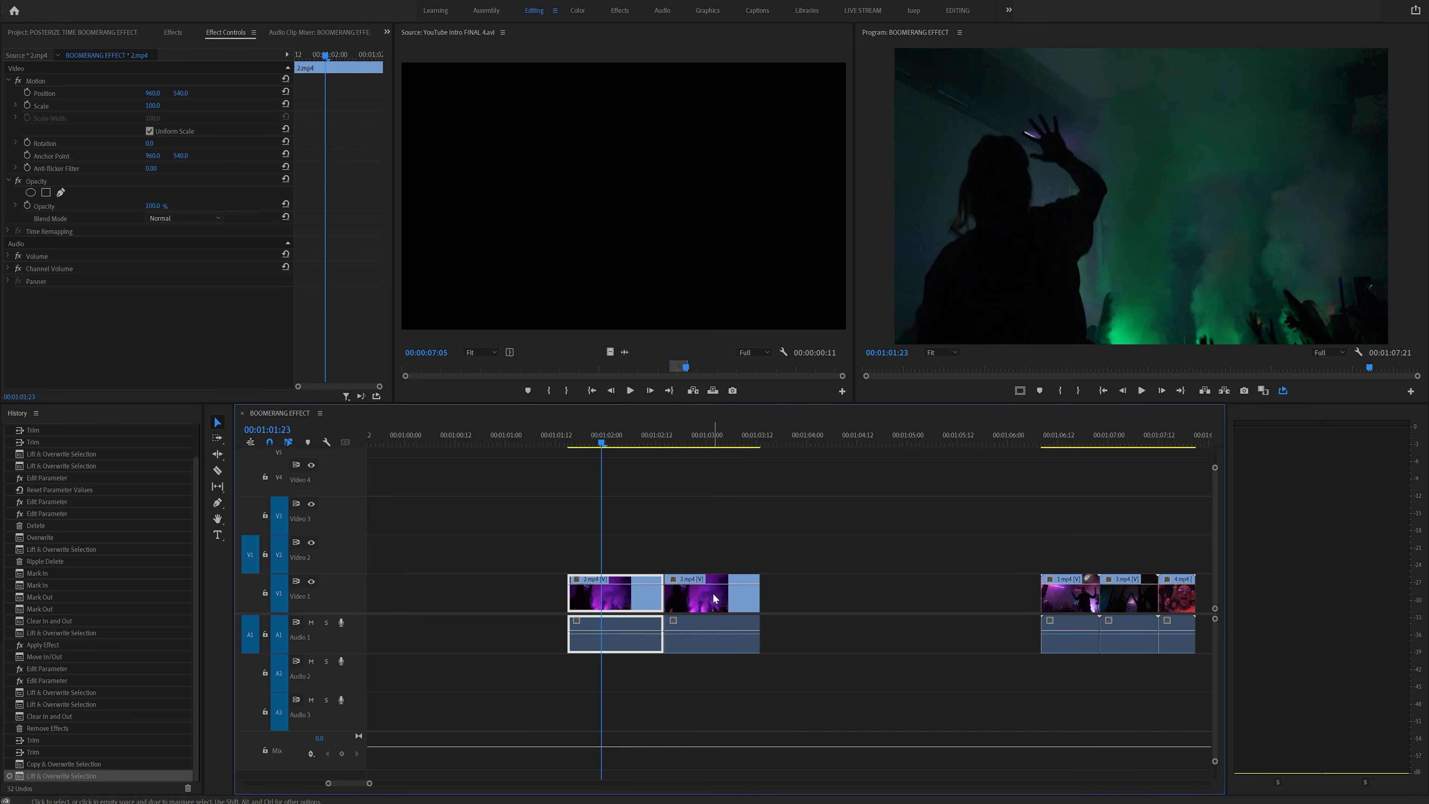
- Reverse the duplicate clip's playback with Speed/Duration
right_click(713, 593)
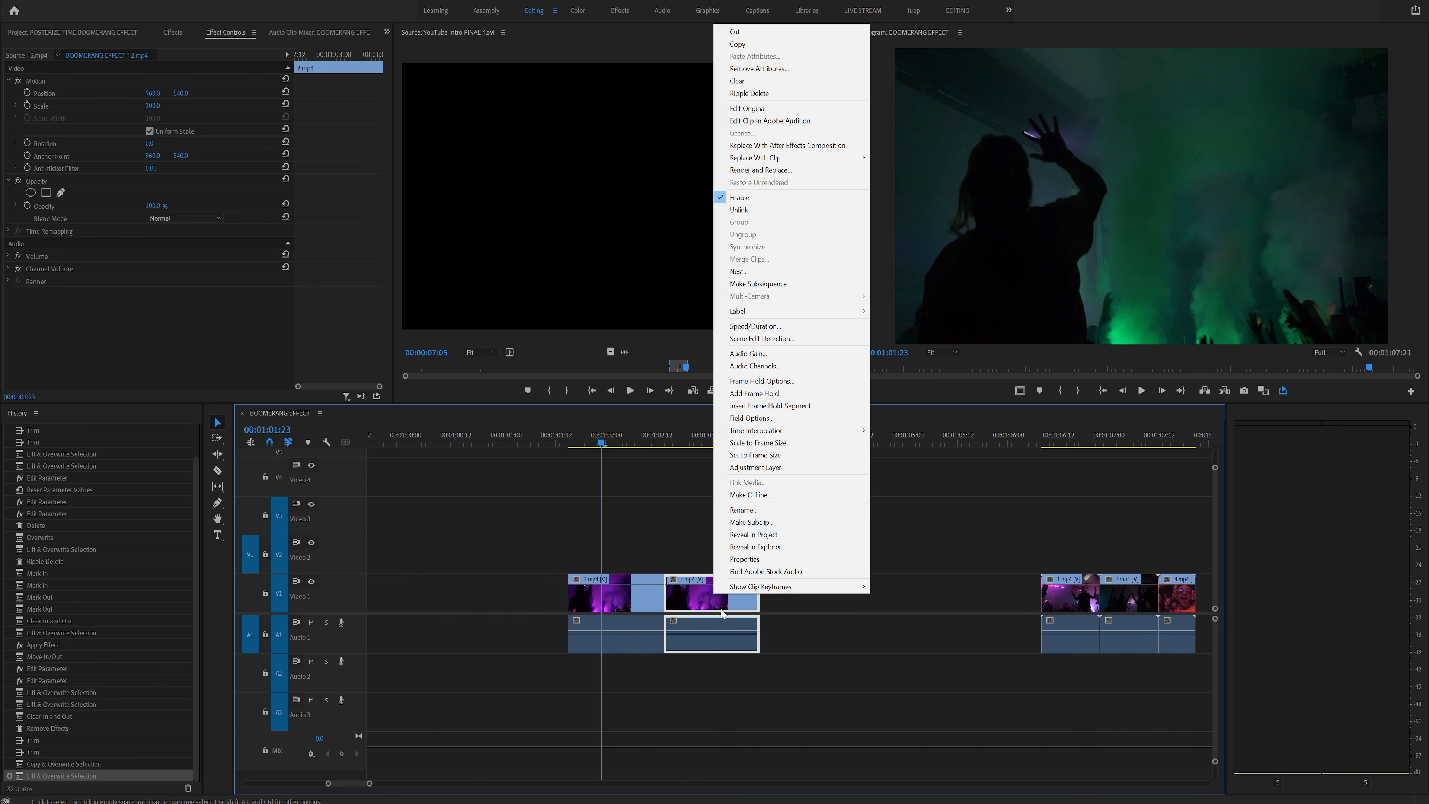
click(764, 327)
click(689, 455)
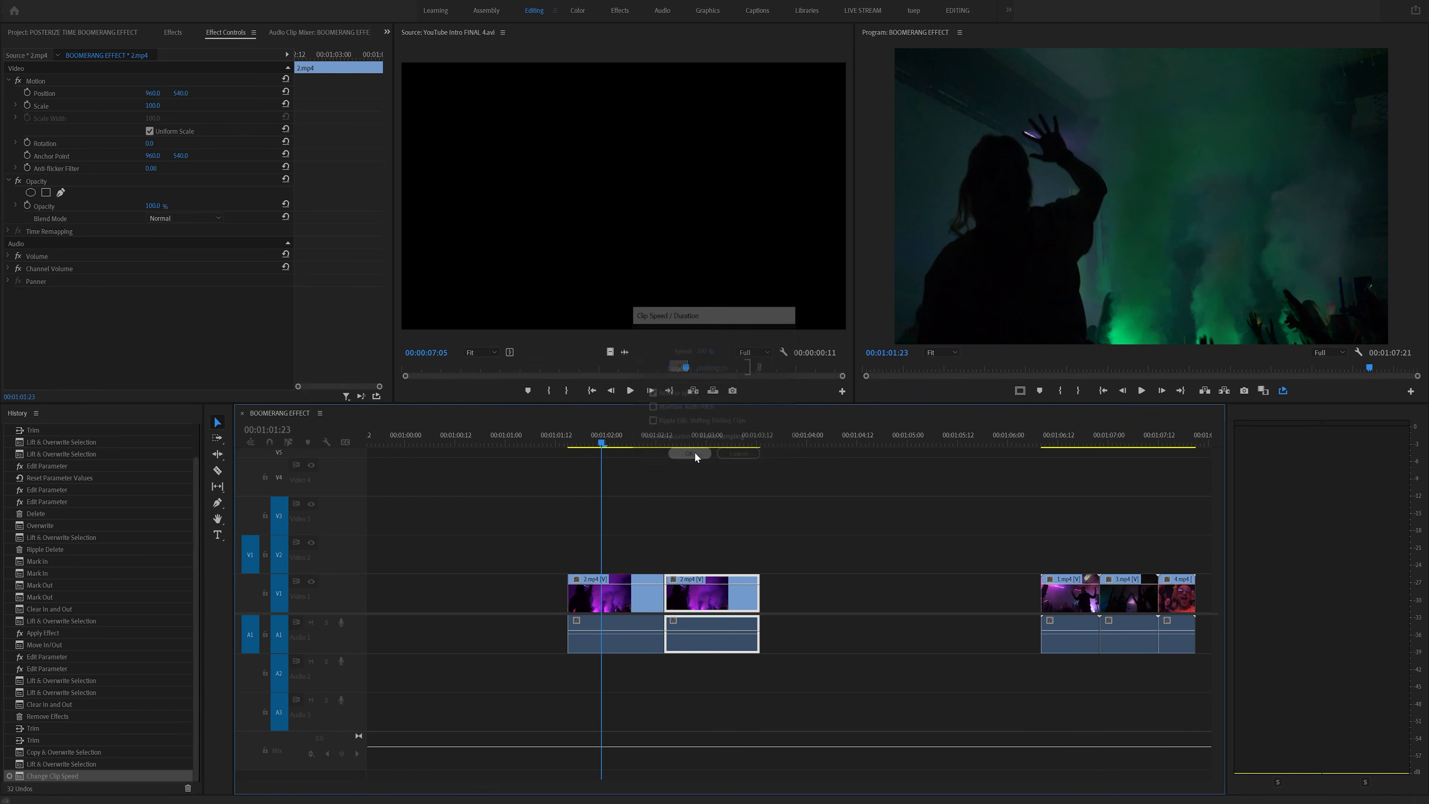
- Apply the Posterize Time effect to the first clip
click(585, 439)
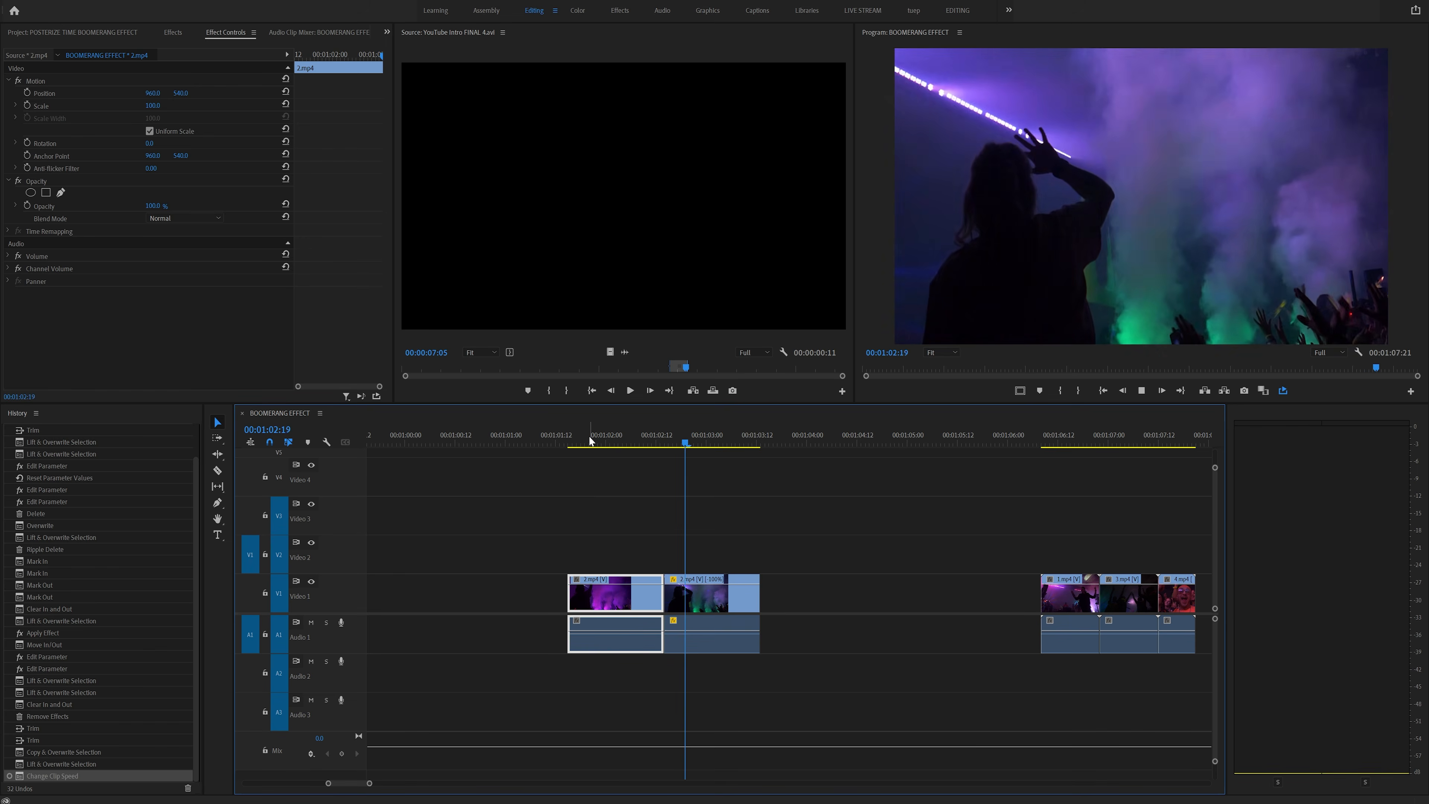
click(560, 438)
key(space)
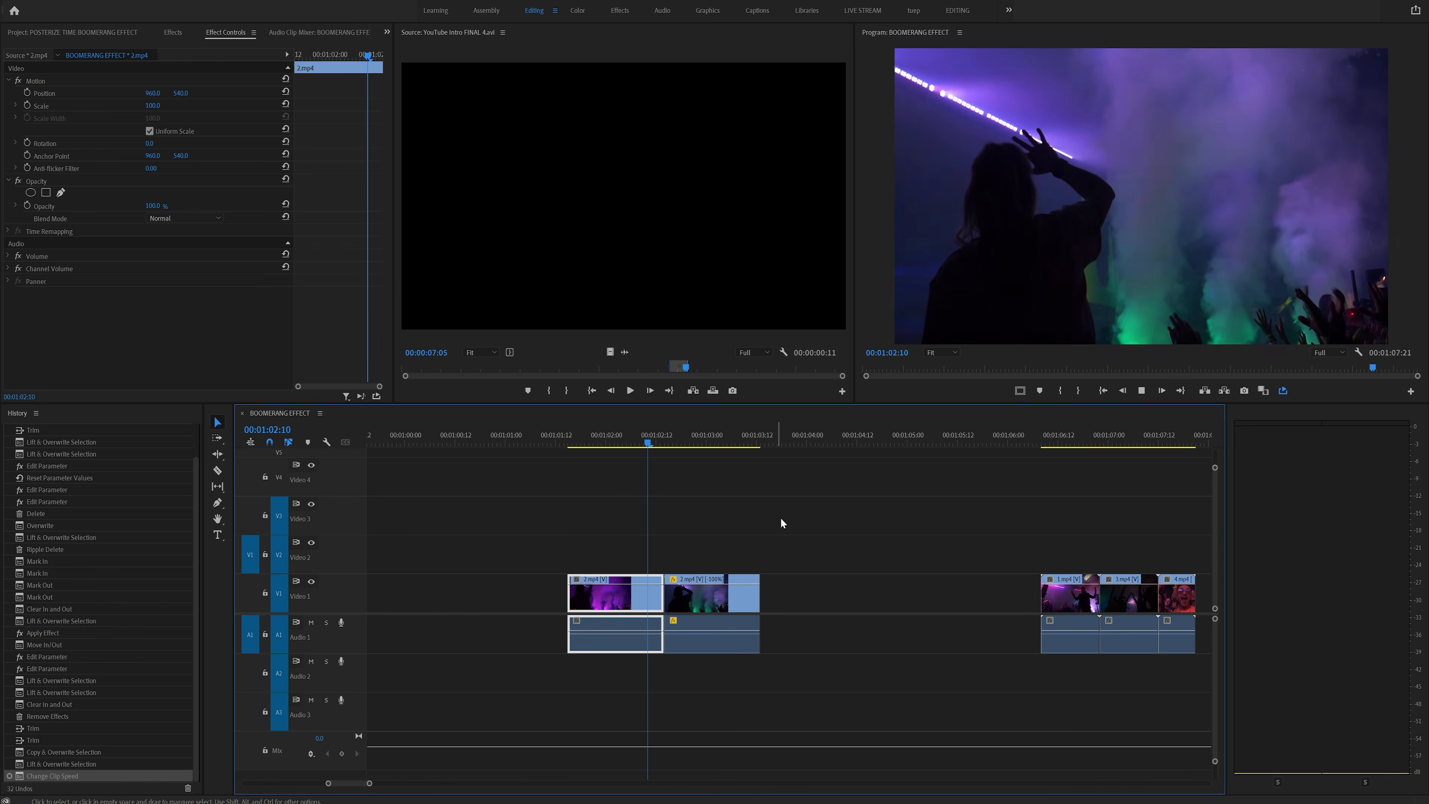
click(596, 441)
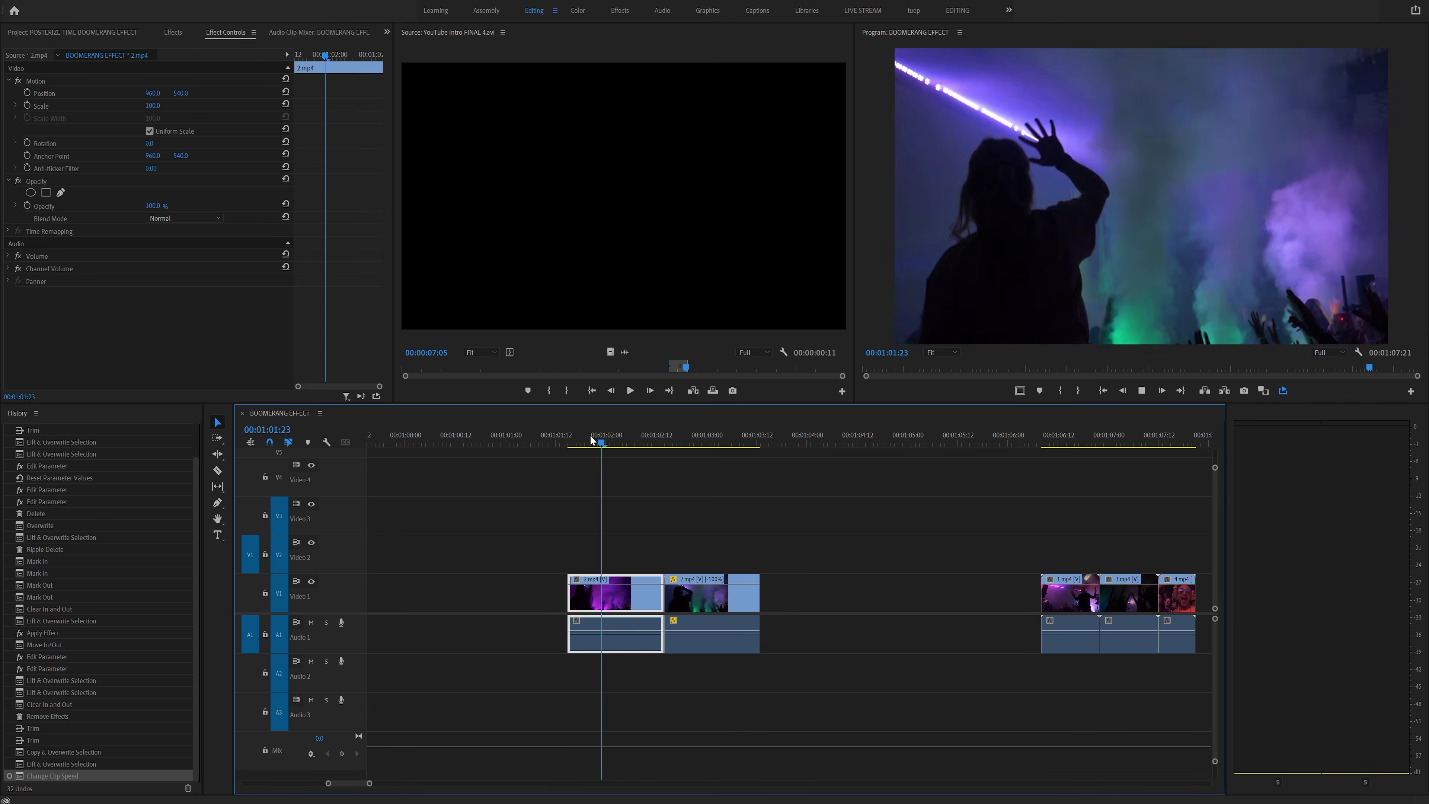
click(601, 444)
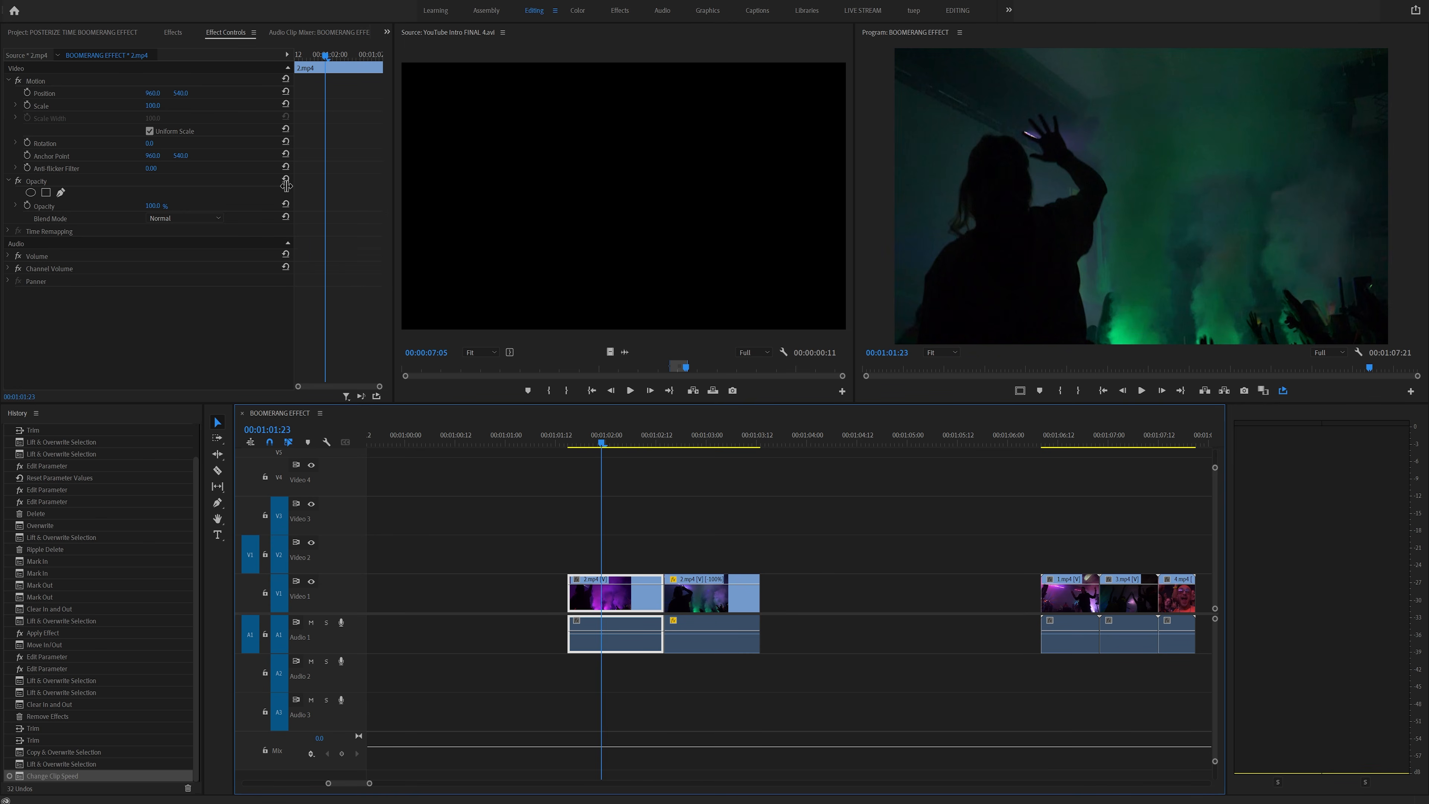
click(171, 33)
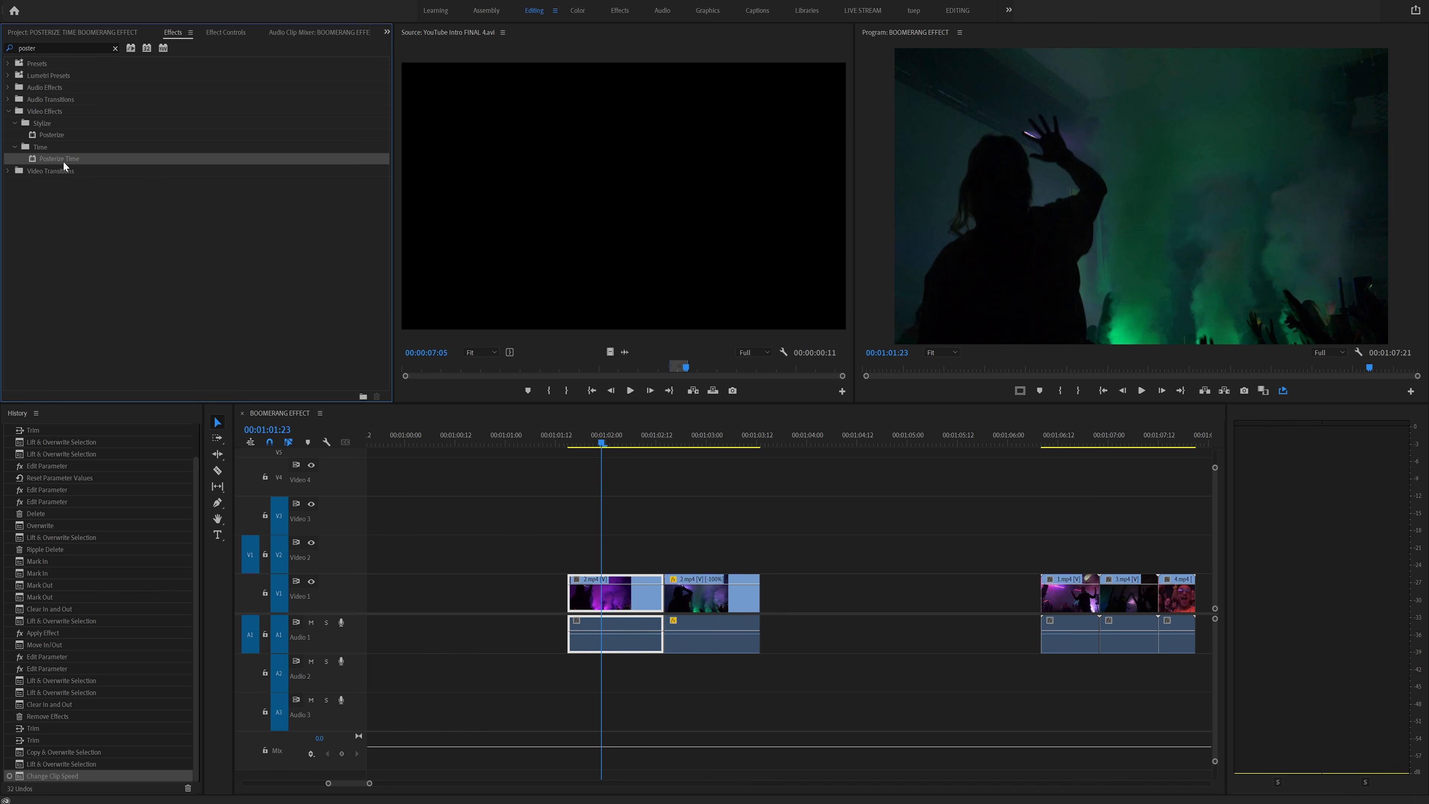
drag(626, 589, 606, 596)
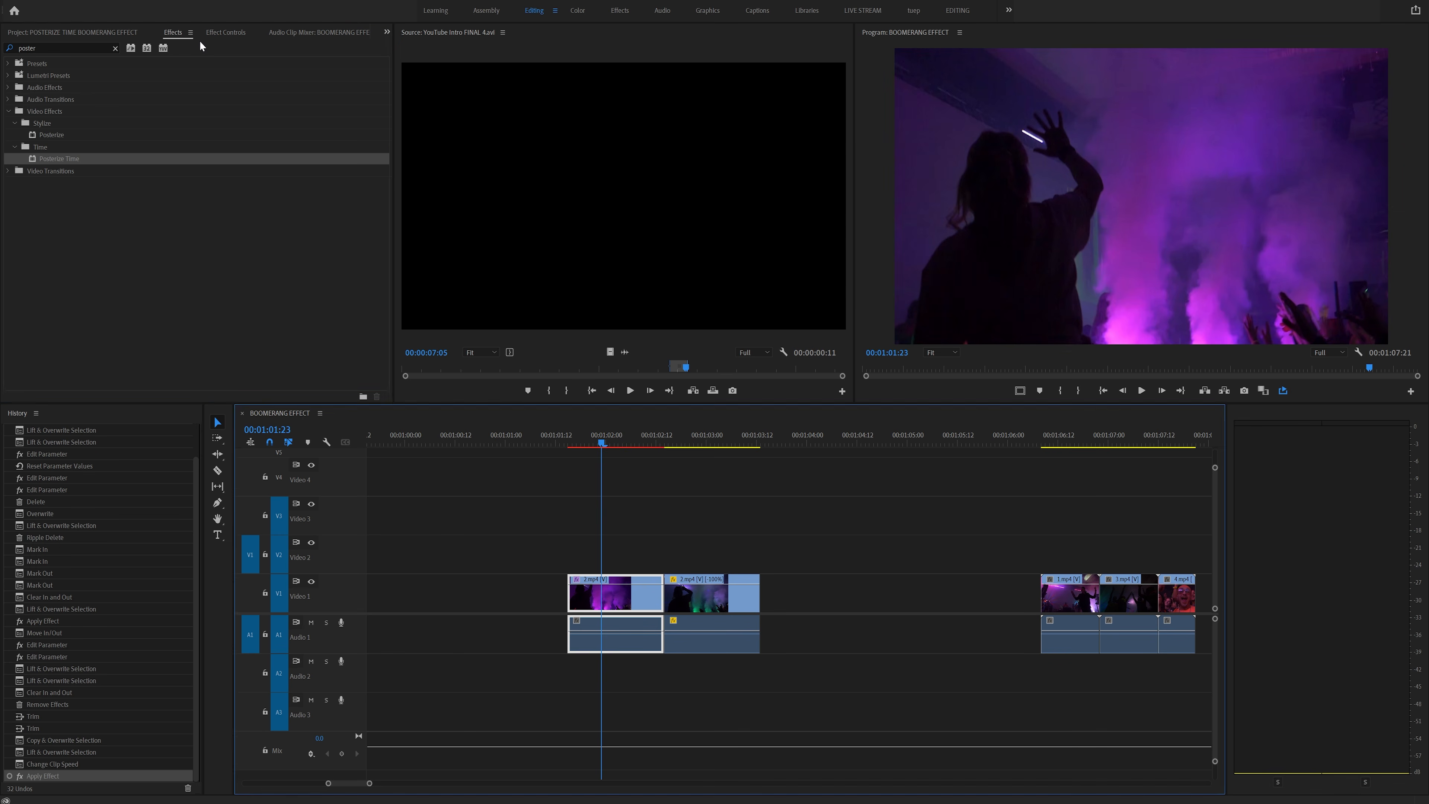
- Confirm the first clip's Posterize Time frame rate and preview the clip
click(225, 33)
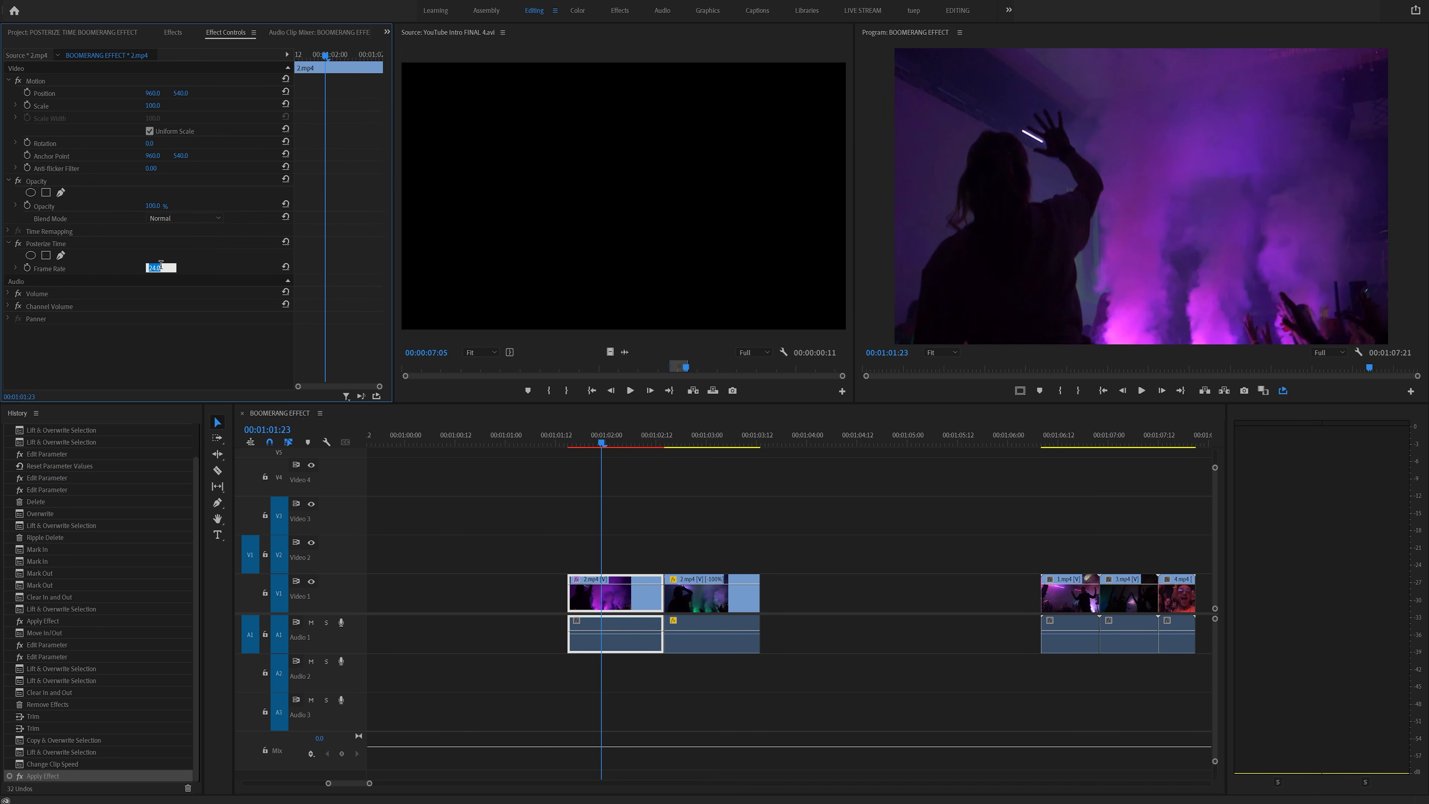
key(Return)
click(577, 443)
key(space)
click(589, 443)
key(space)
click(593, 441)
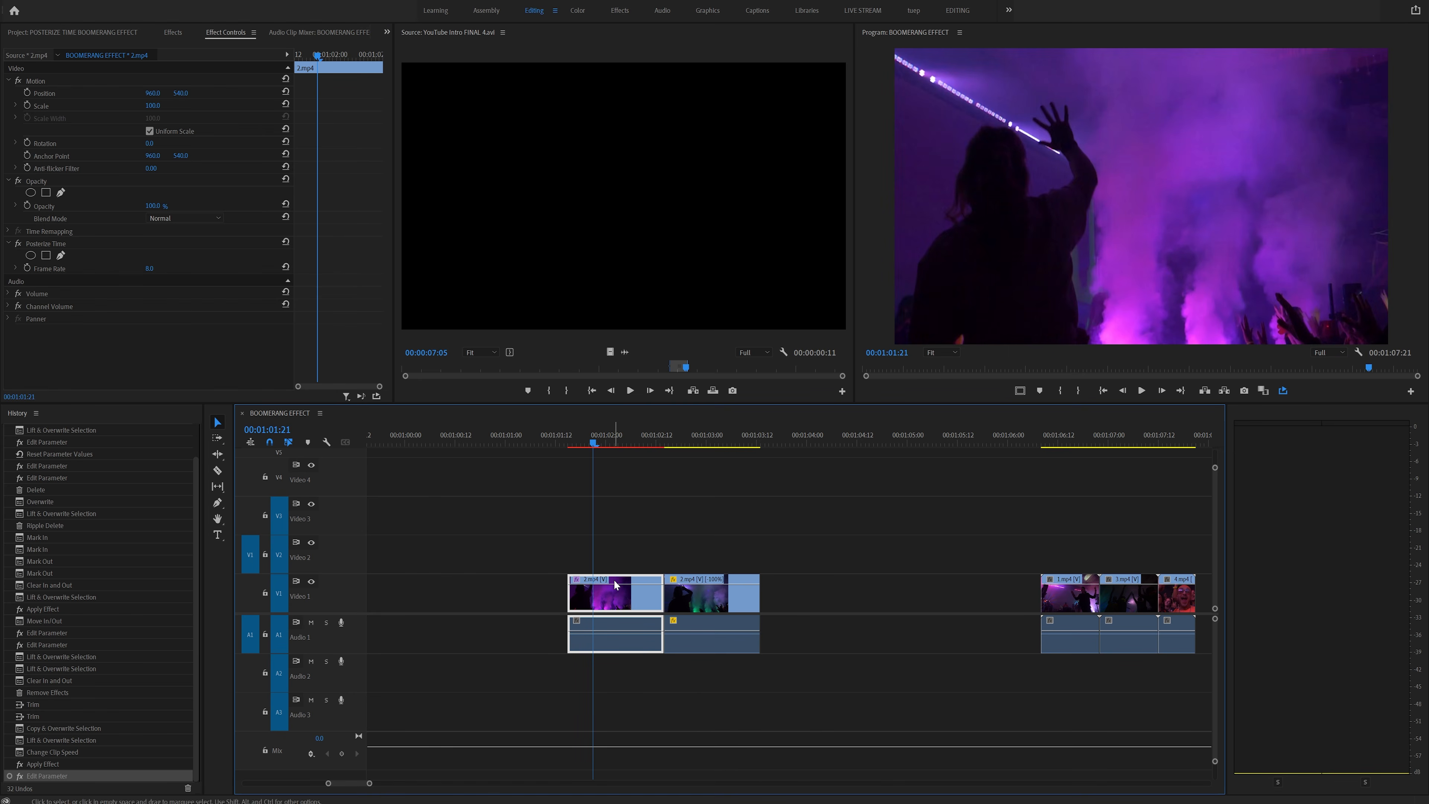
- Copy the Posterize Time effect from the first clip and paste it onto the reversed duplicate
right_click(60, 244)
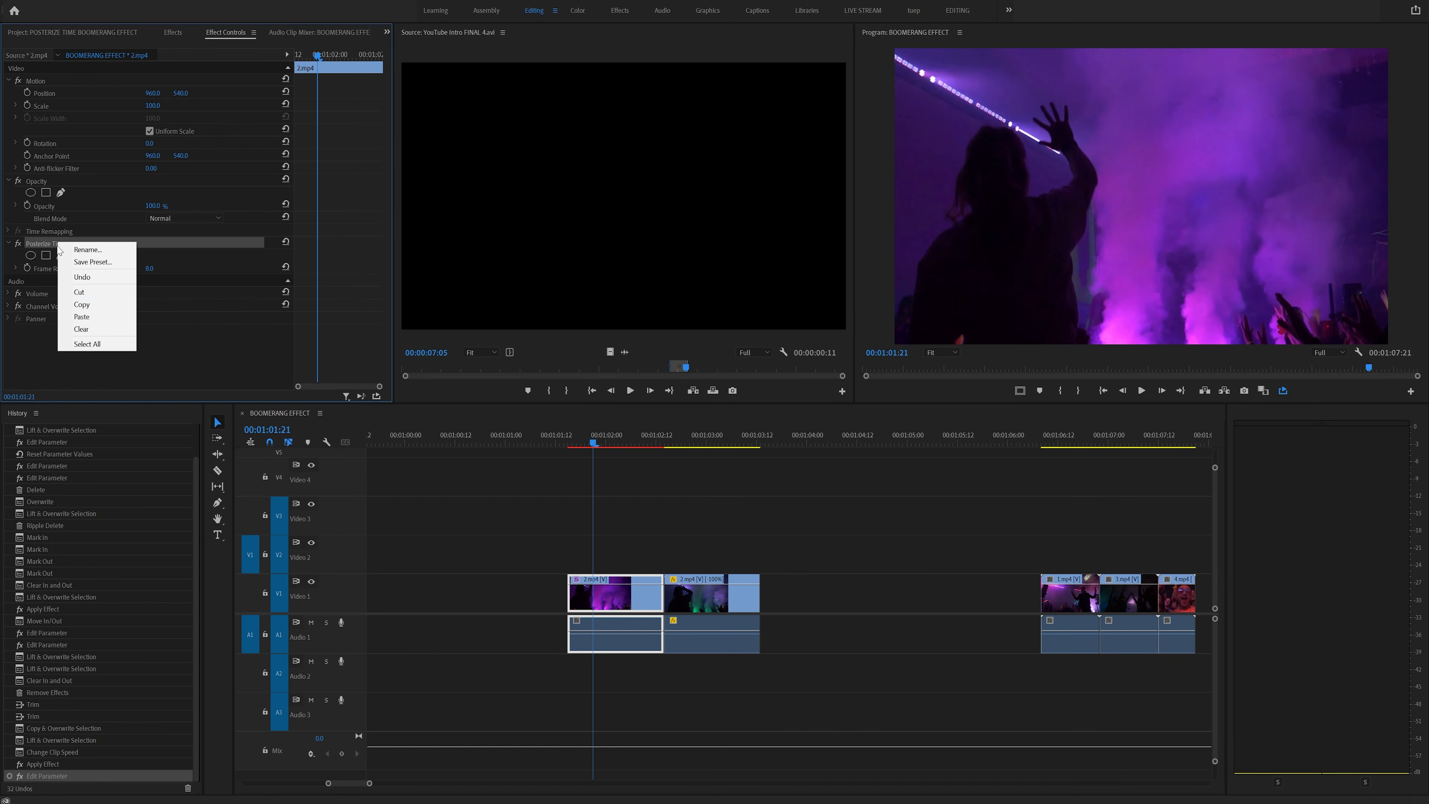
click(90, 306)
click(705, 600)
click(682, 441)
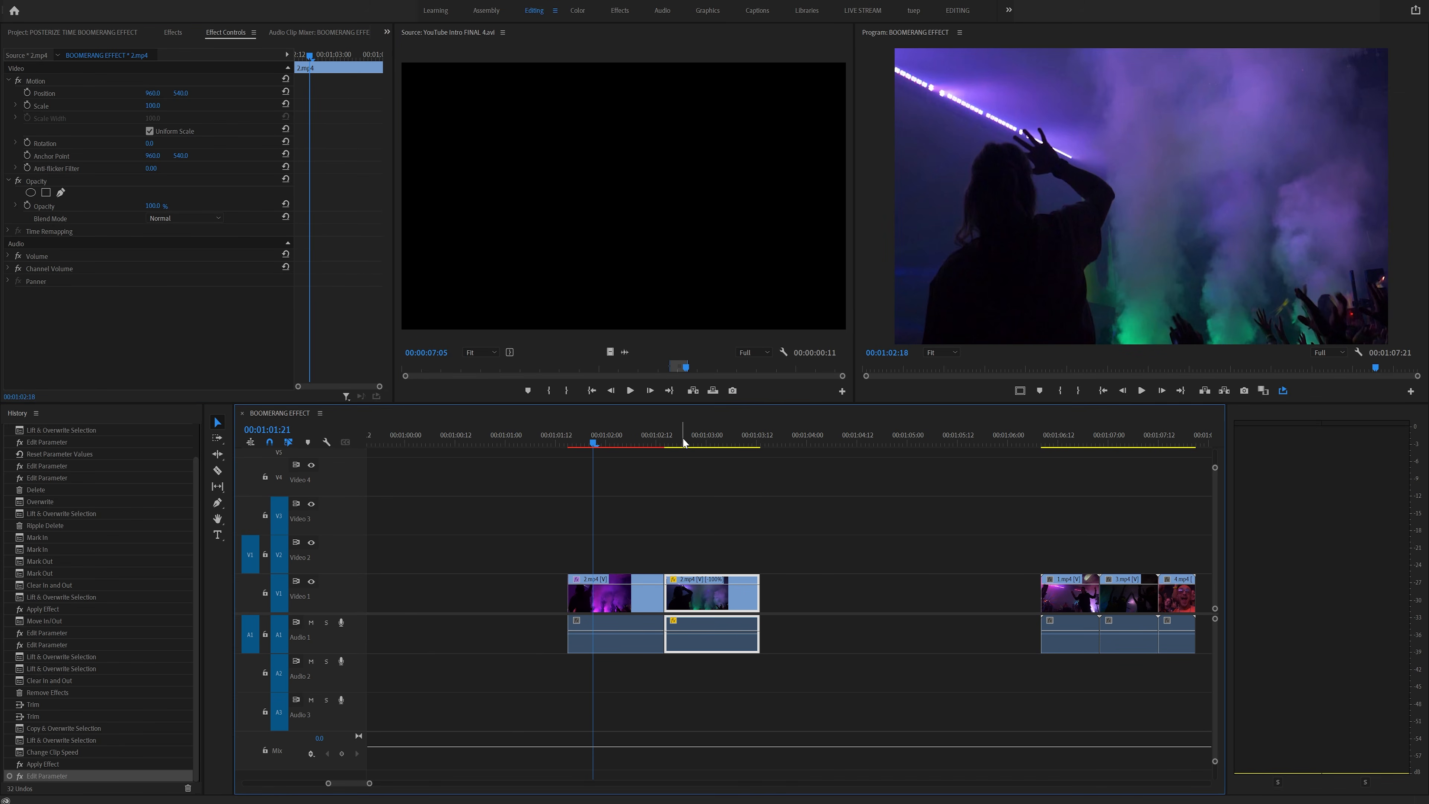
right_click(131, 333)
click(146, 409)
- Duplicate the forward and reversed clip pair right after itself to repeat the boomerang
click(558, 440)
key(space)
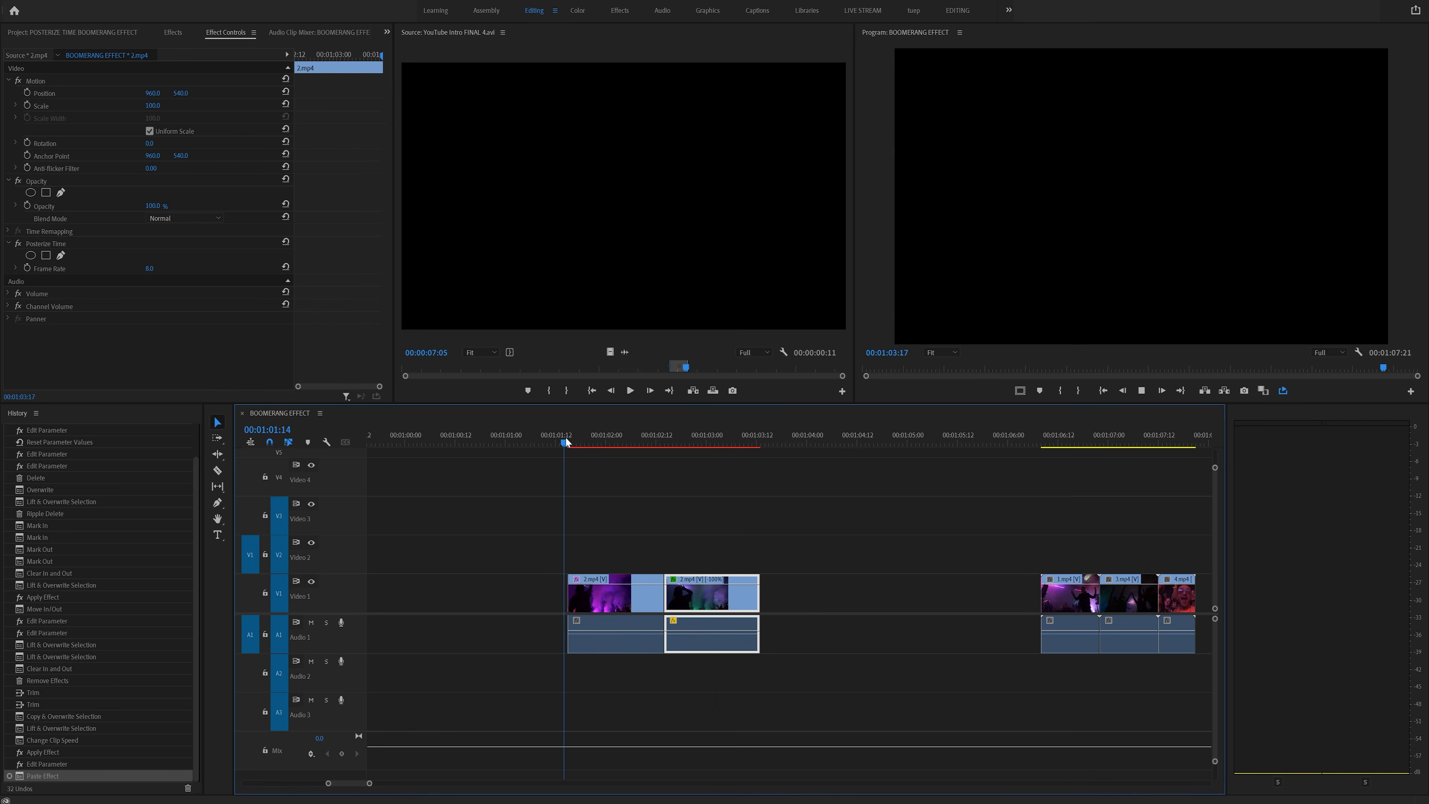
click(565, 437)
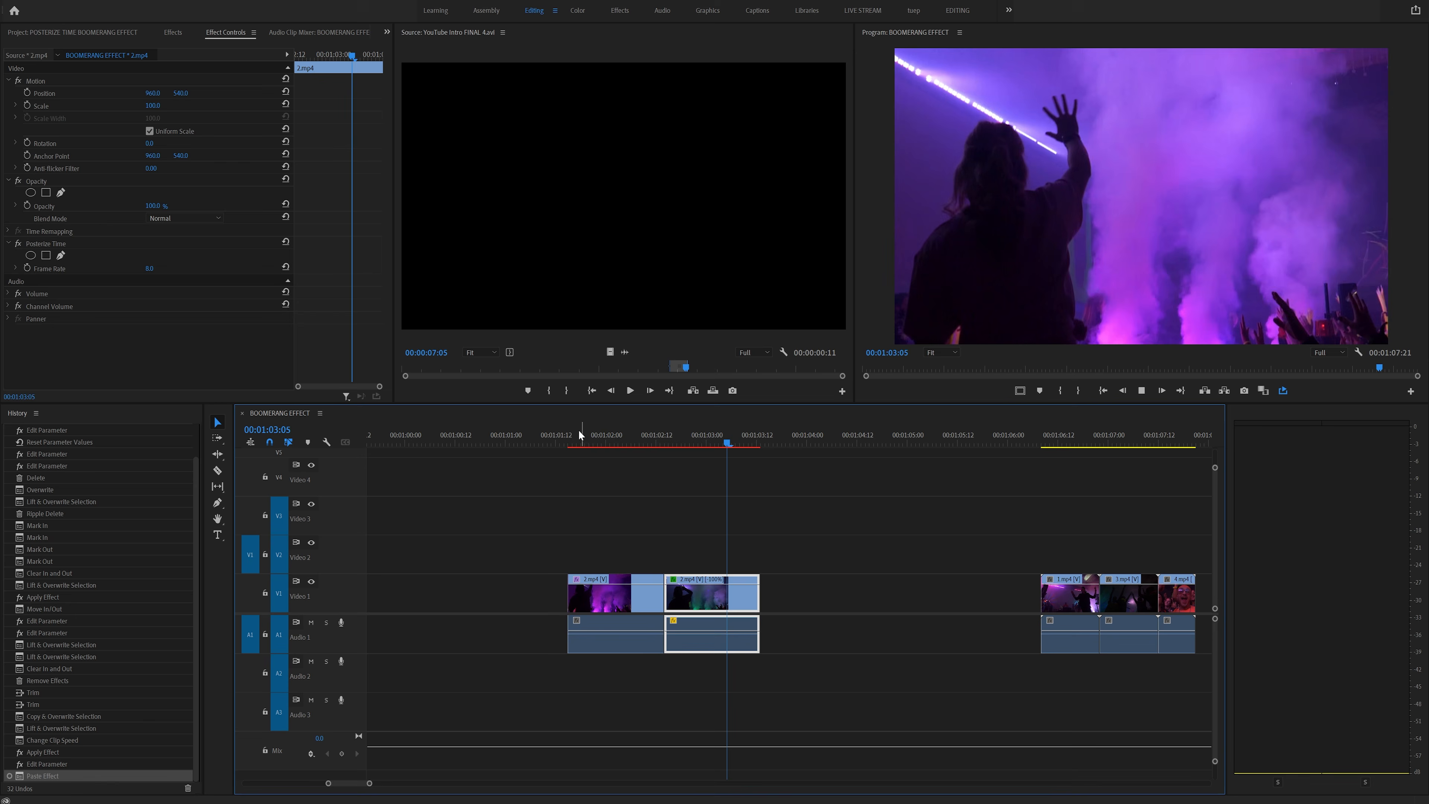
drag(830, 536, 603, 607)
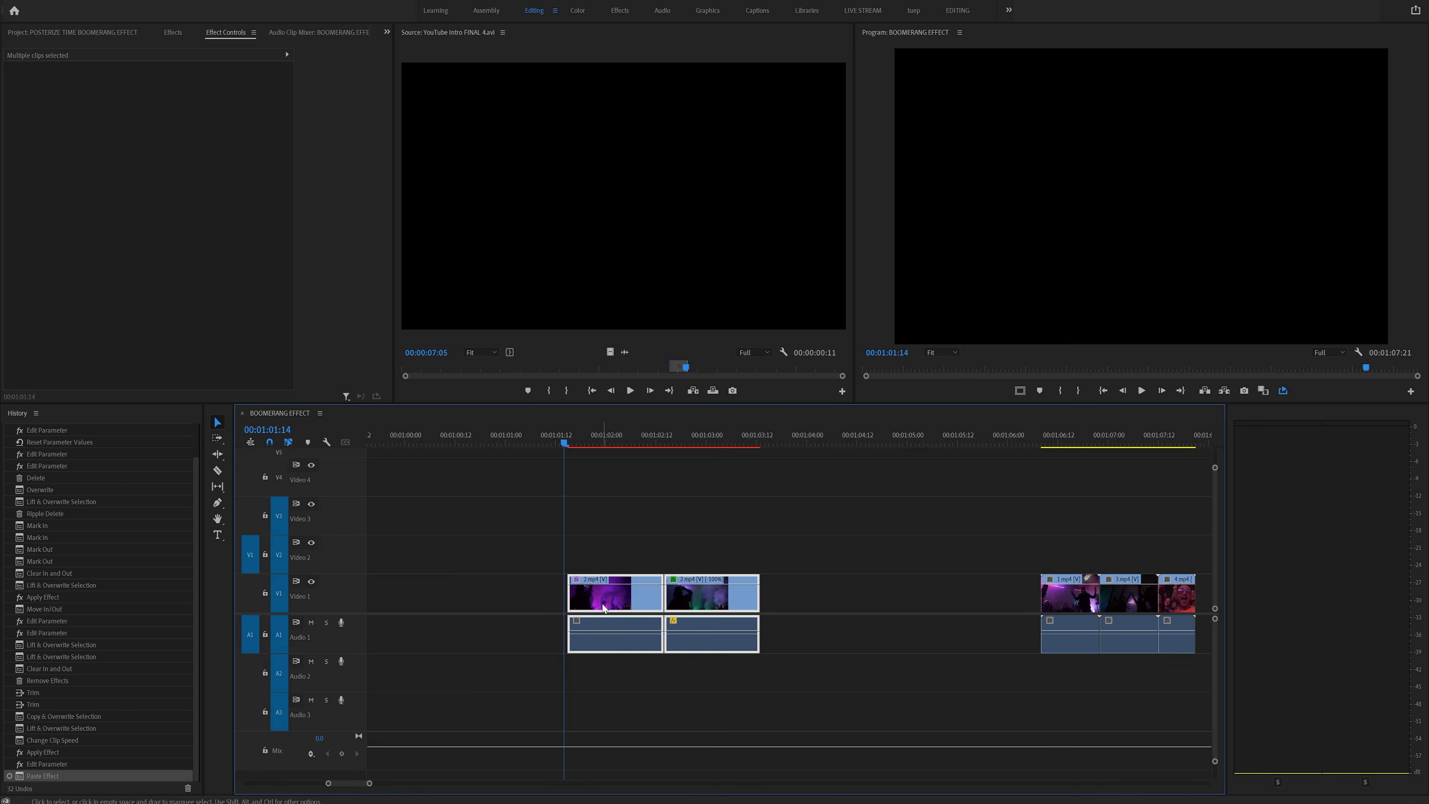
drag(698, 563, 799, 592)
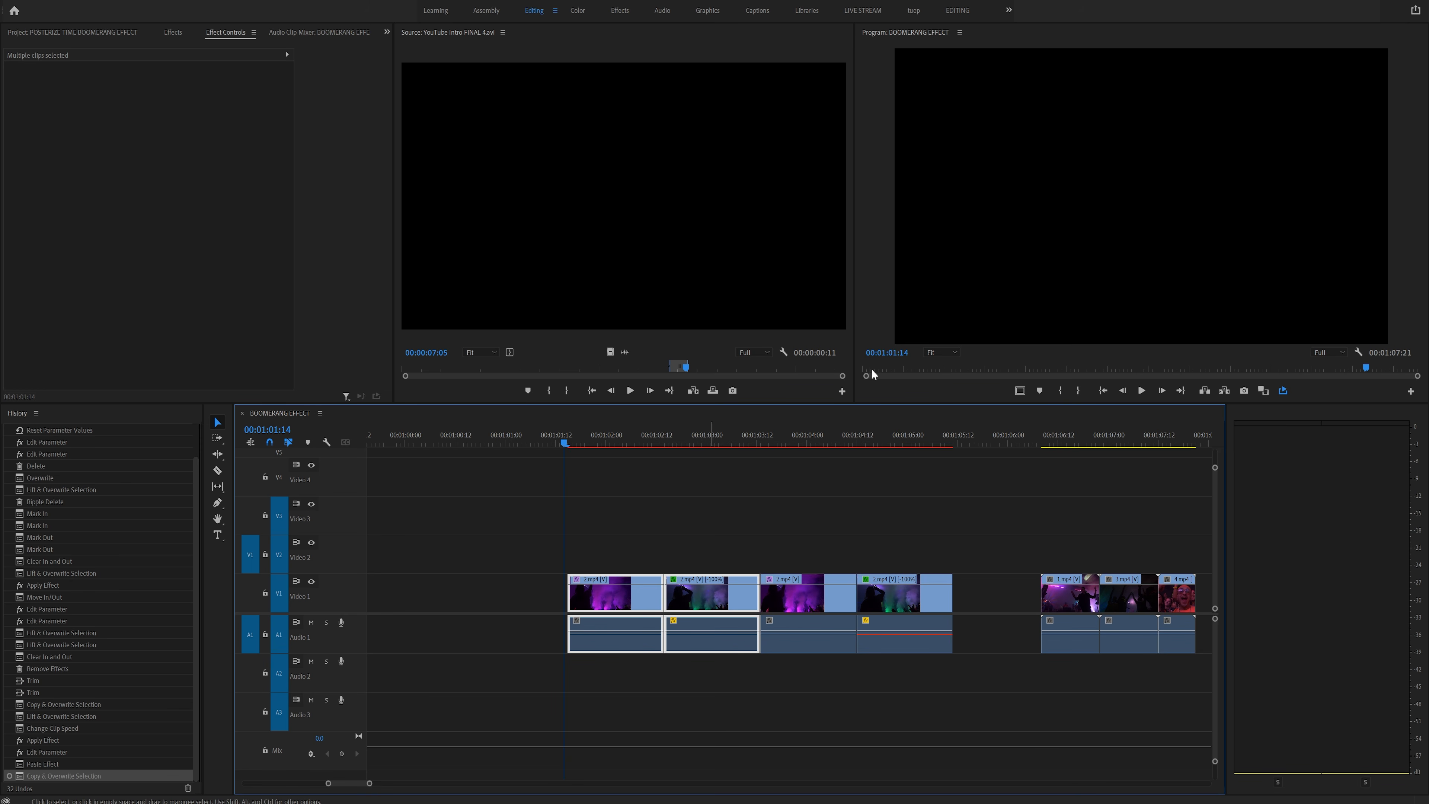
- Play back the boomerang sequence in a maximized program monitor
key(grave)
key(space)
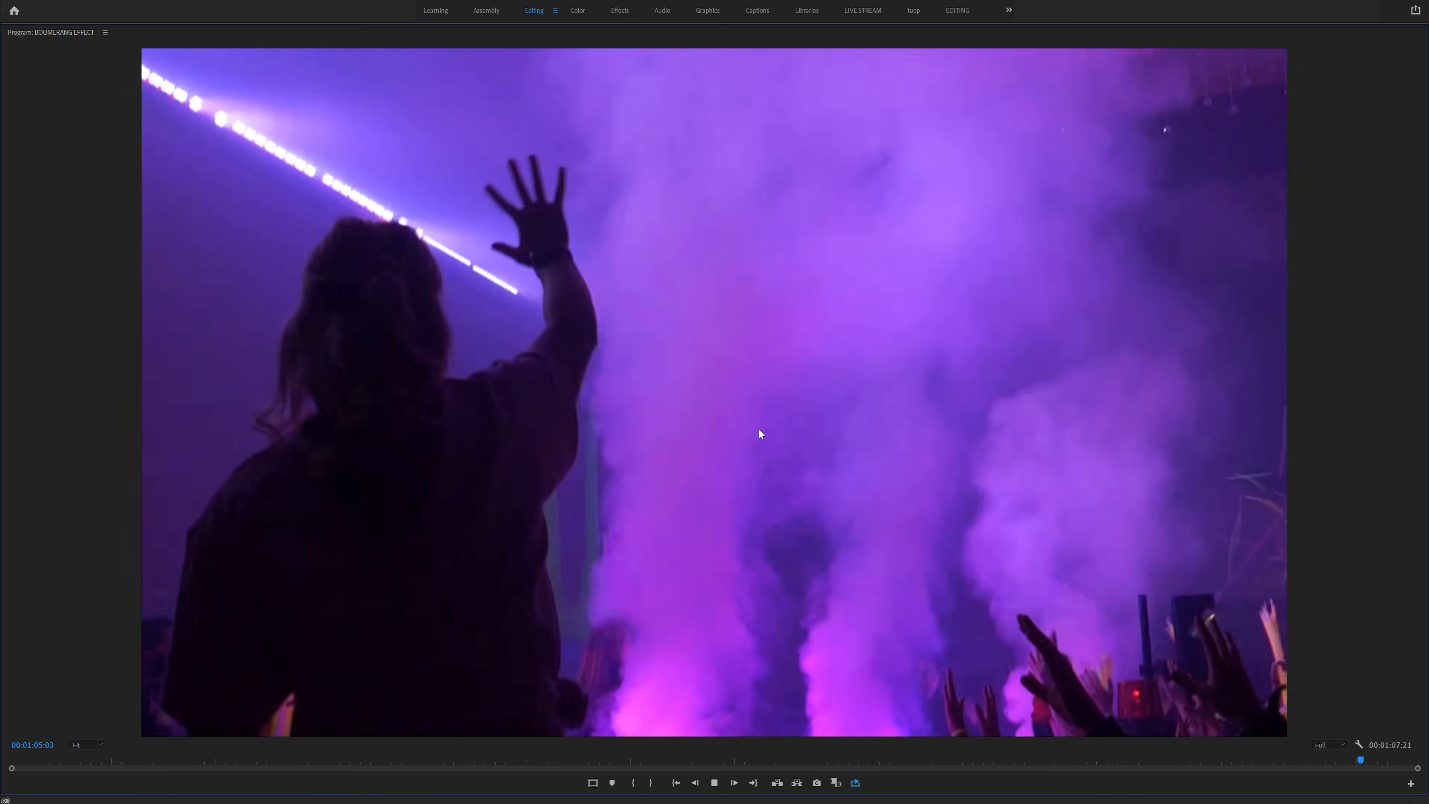
key(grave)
click(576, 440)
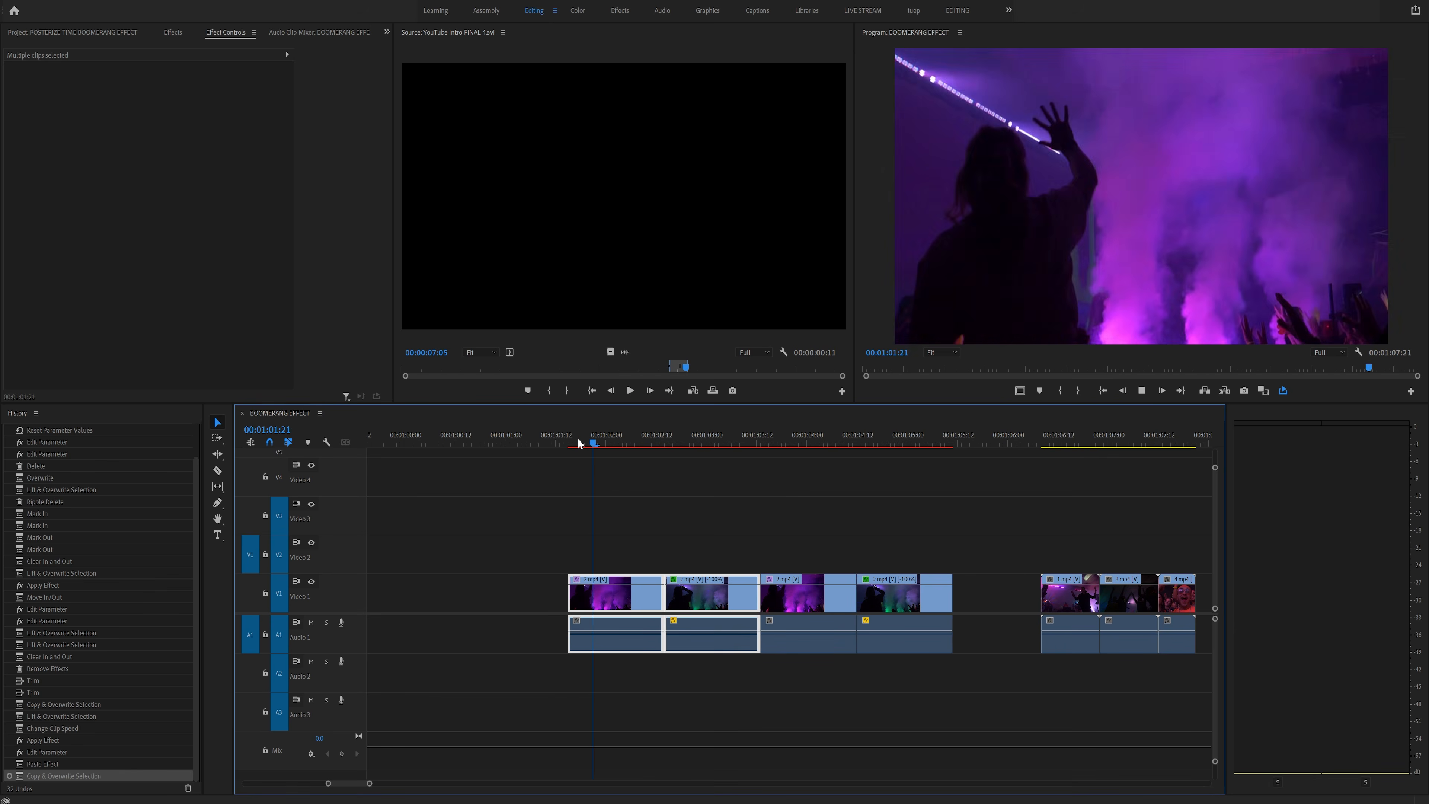
- Play back the boomerang sequence from its start in the timeline
drag(789, 438, 578, 441)
scroll(733, 498, down, 3)
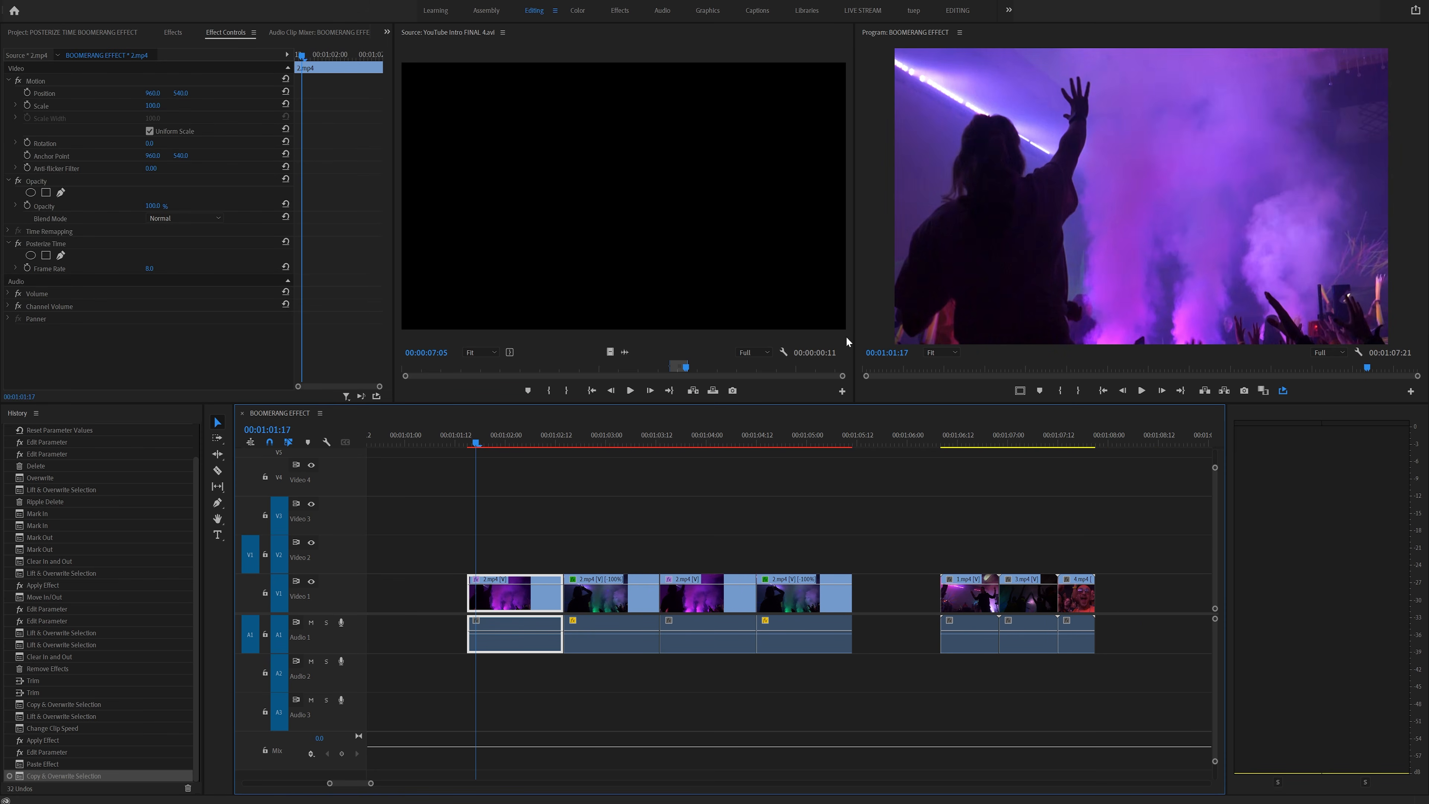
key(space)
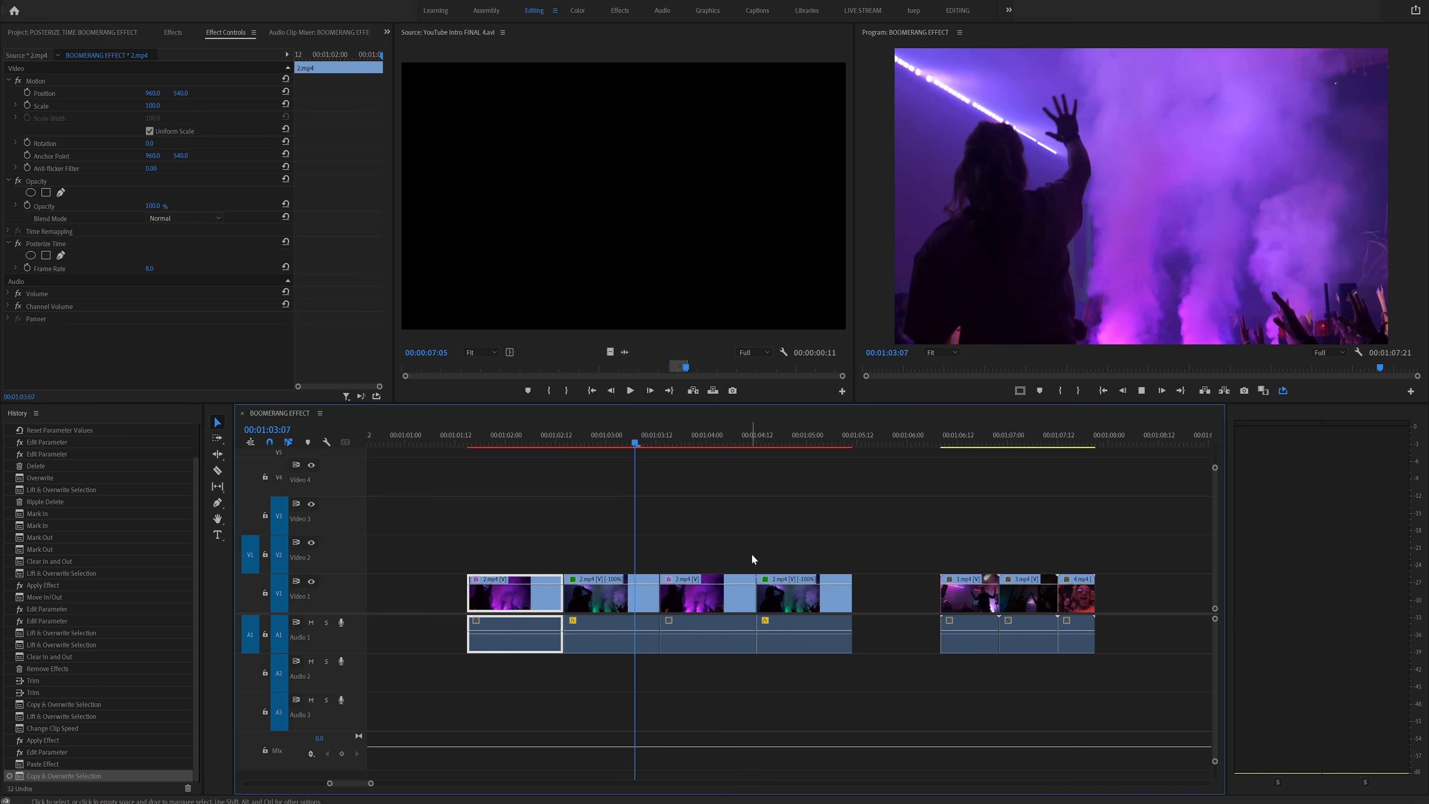
- Position the next 1.mp4 clip on Video 1 and scrub to its start
scroll(796, 543, down, 5)
mouse_move(652, 442)
mouse_down()
mouse_move(701, 442)
mouse_move(638, 445)
mouse_move(660, 445)
mouse_up()
drag(658, 607, 920, 583)
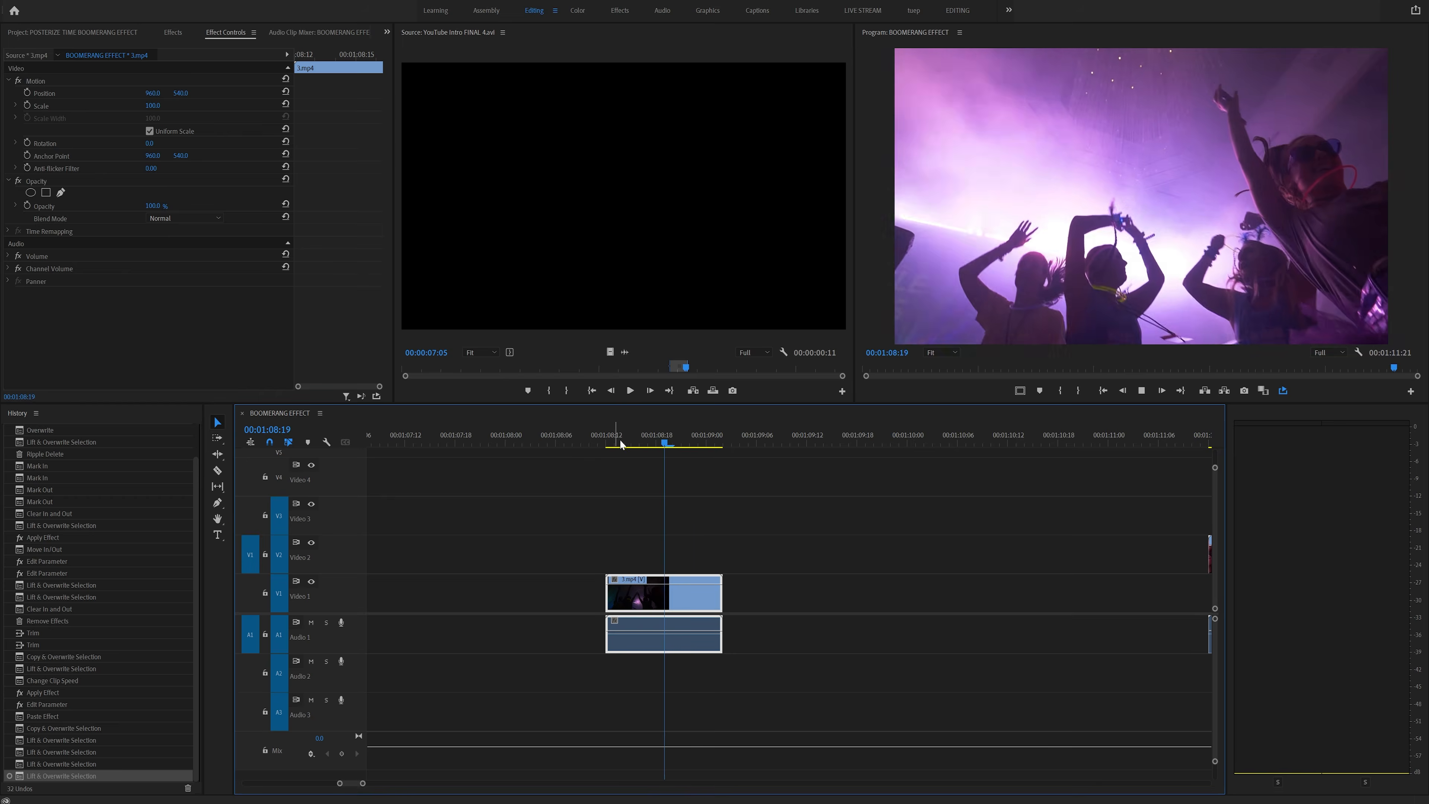
mouse_move(662, 441)
mouse_down()
mouse_move(614, 443)
mouse_move(731, 443)
mouse_move(640, 444)
mouse_up()
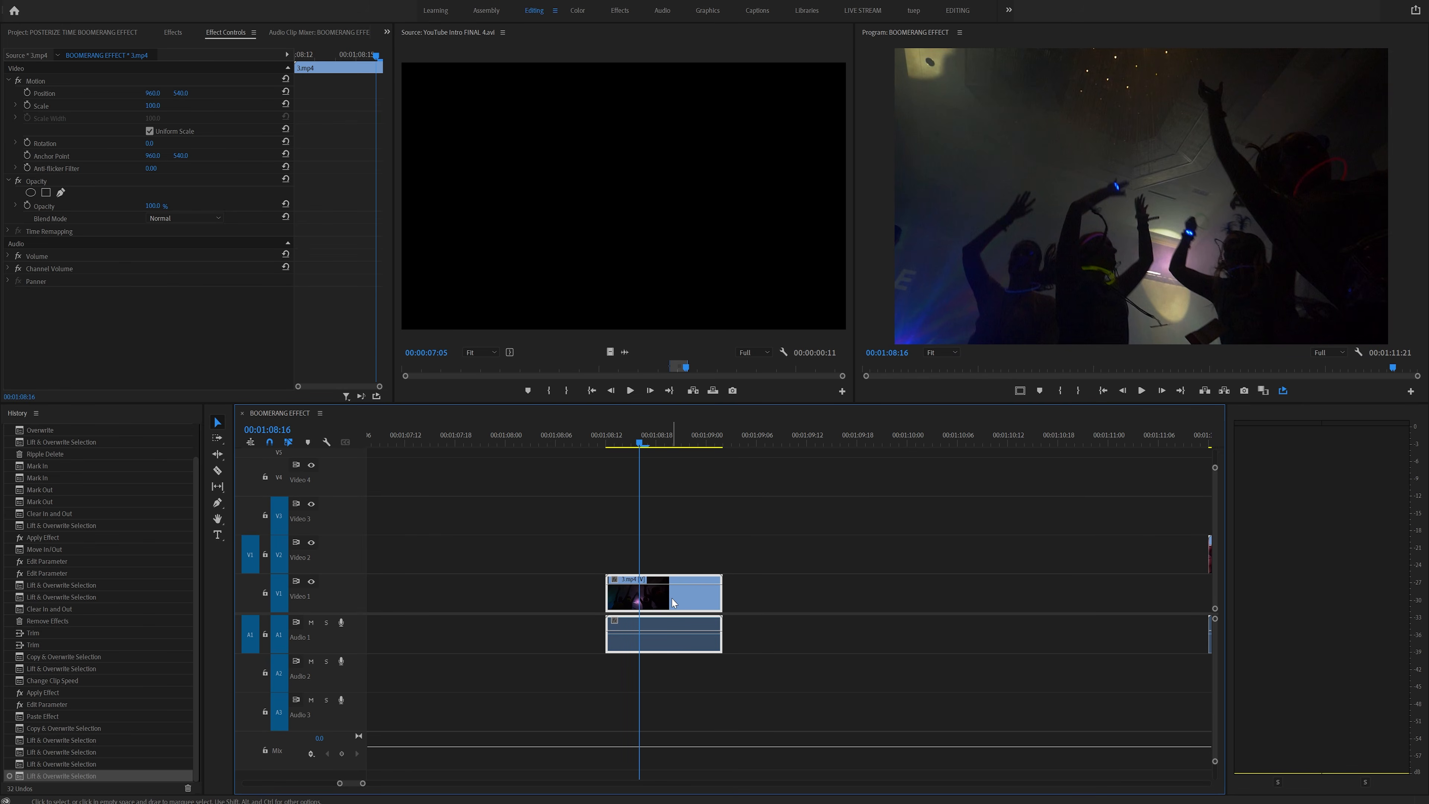
- Duplicate the 1.mp4 clip right after itself and enable Reverse Speed on the copy
drag(635, 604, 734, 604)
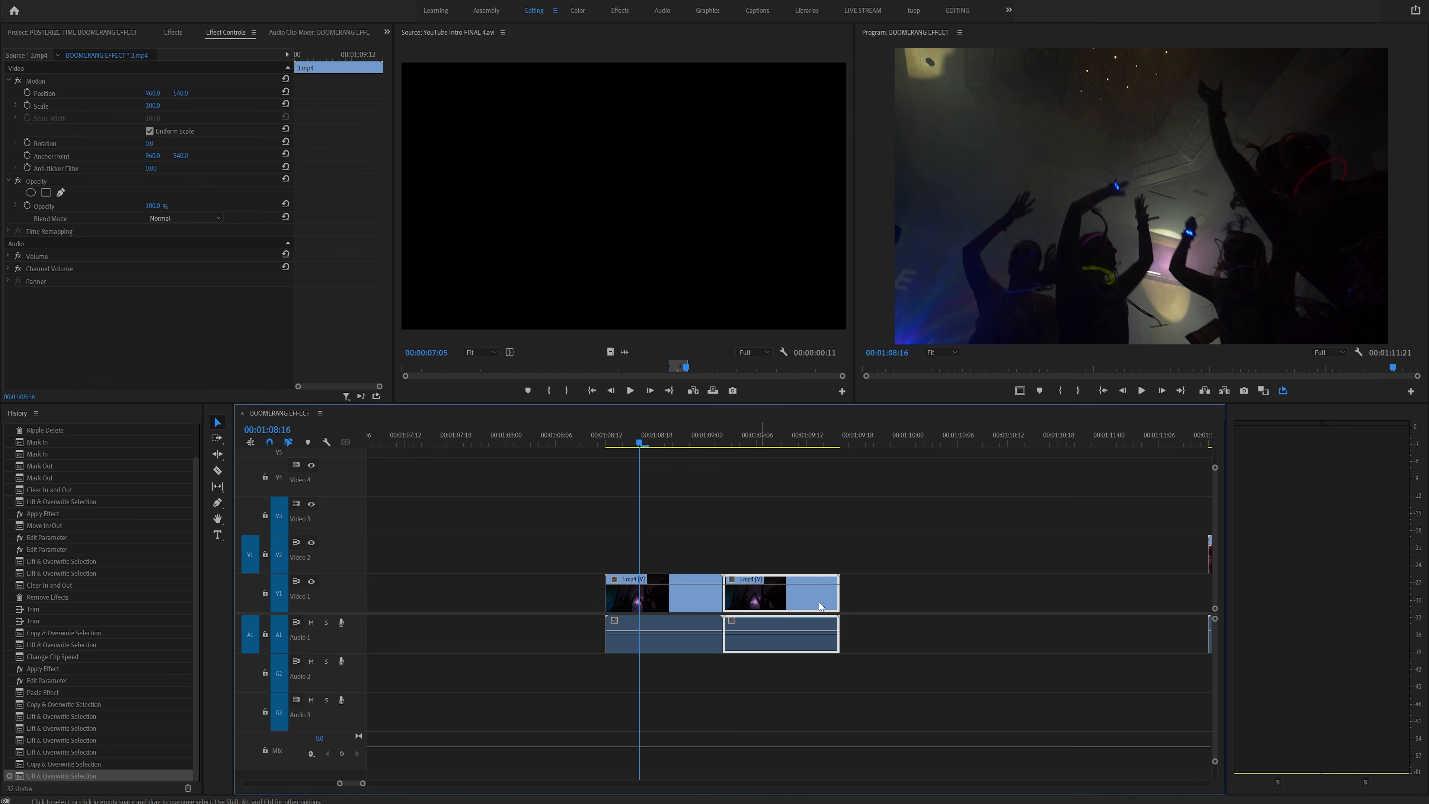
right_click(774, 605)
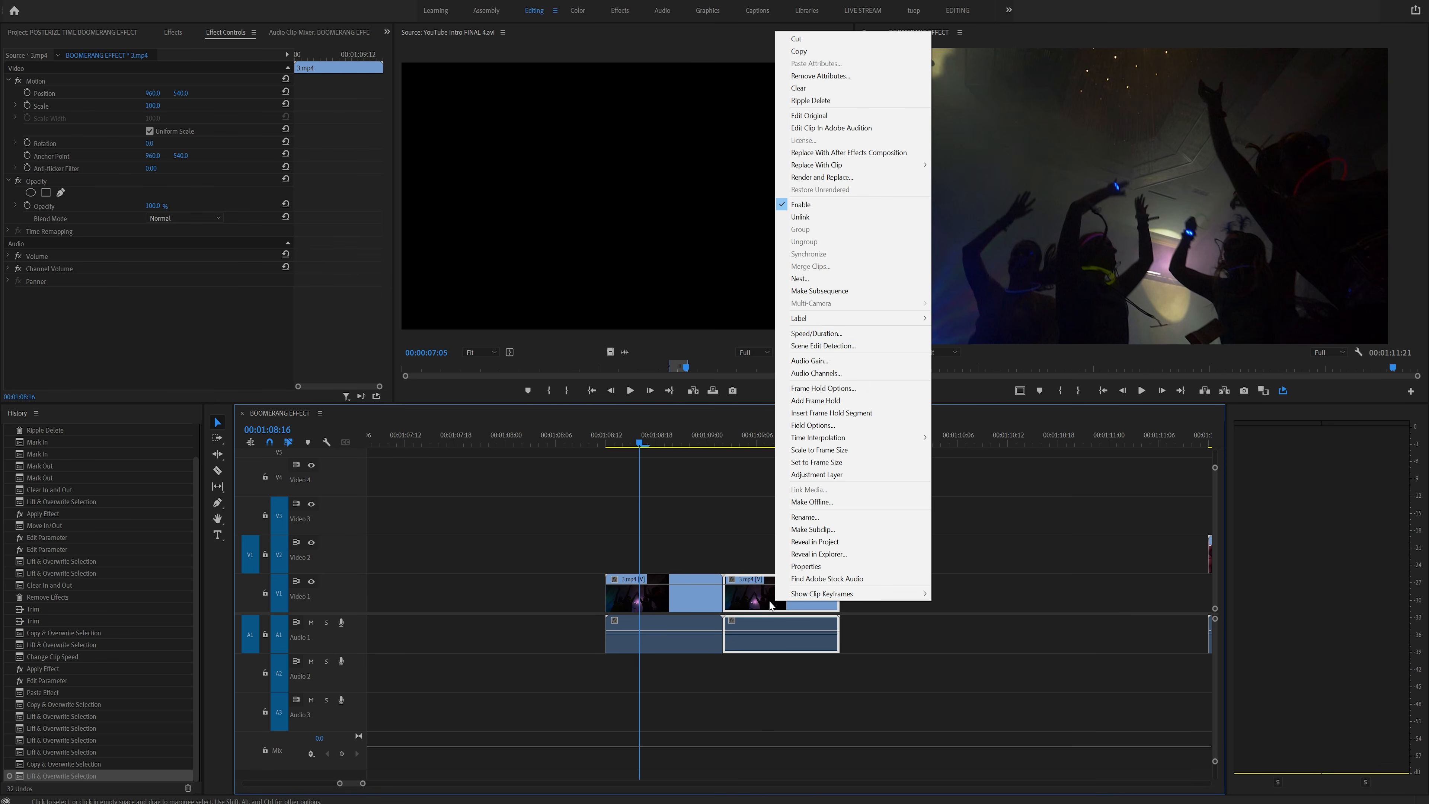
click(736, 635)
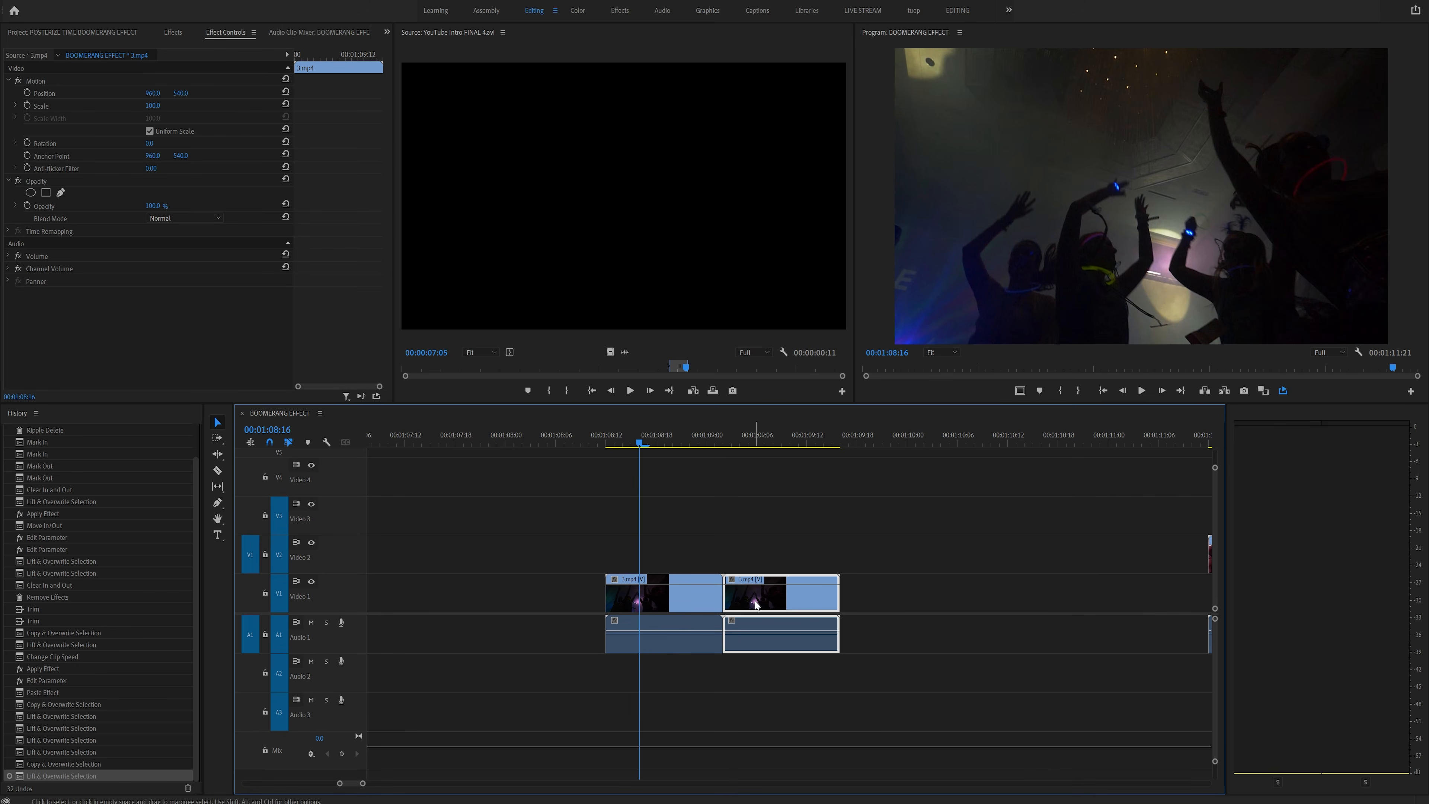
key(ctrl+r)
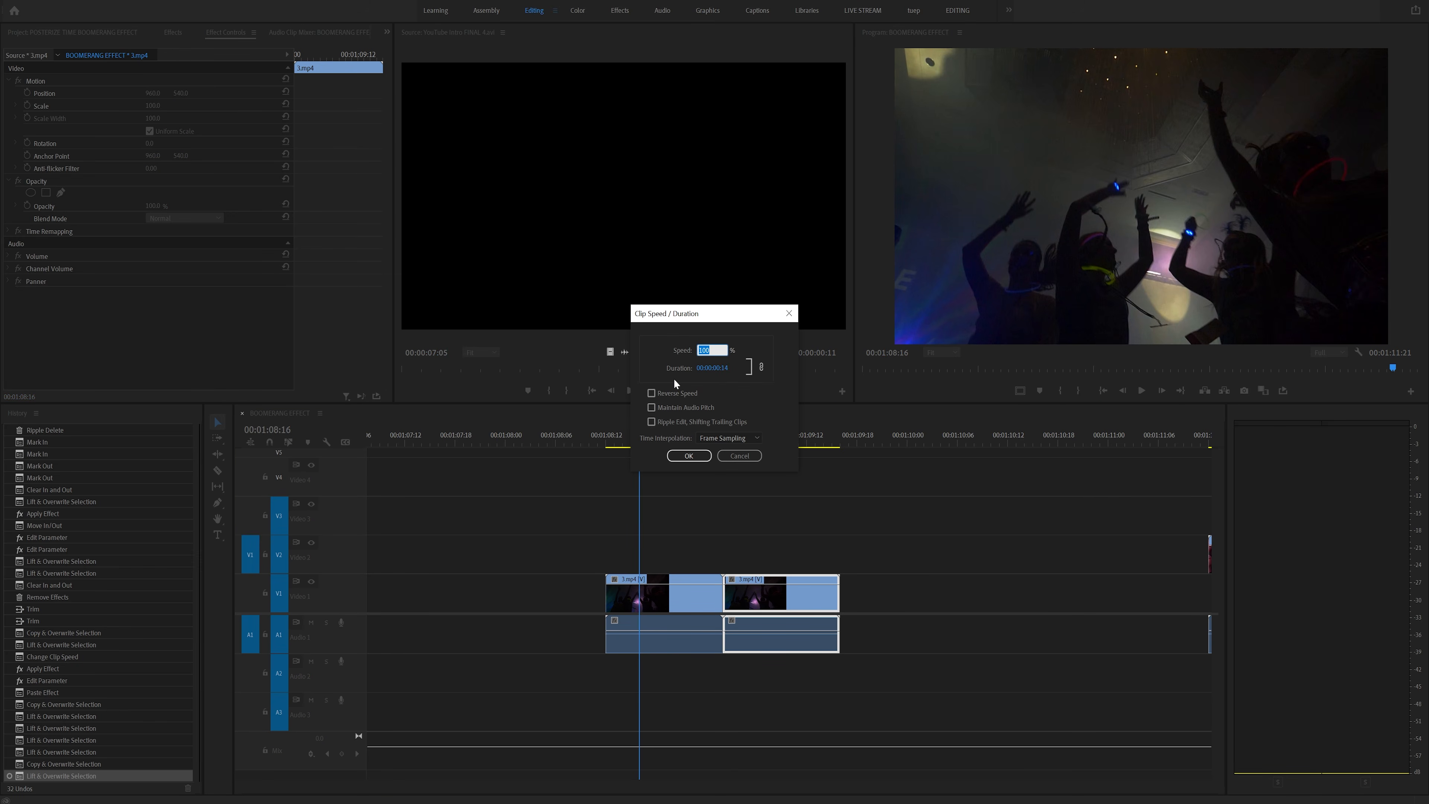
click(668, 392)
click(700, 453)
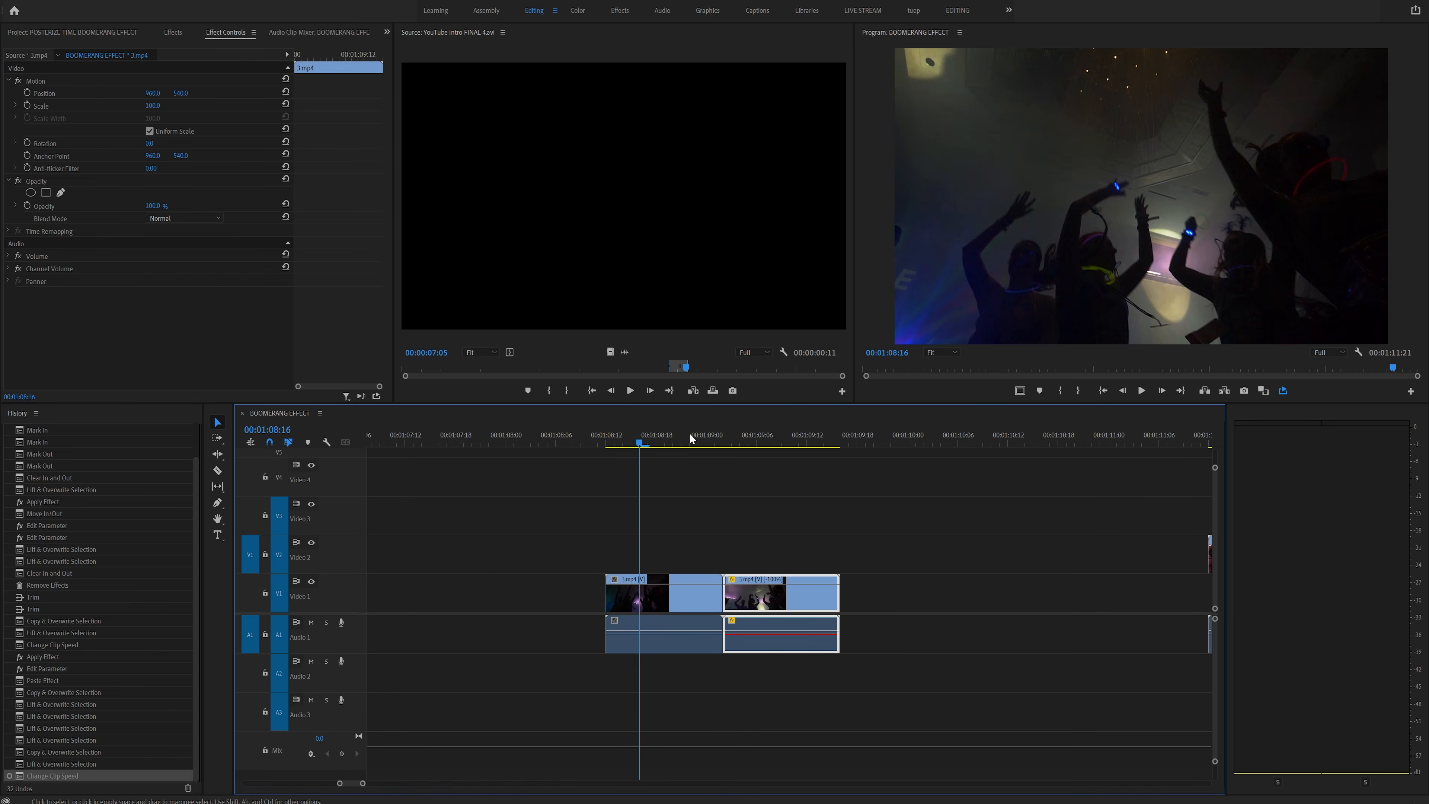
- Trim the end of the forward 1.mp4 clip and slide the reversed copy back against it
click(605, 439)
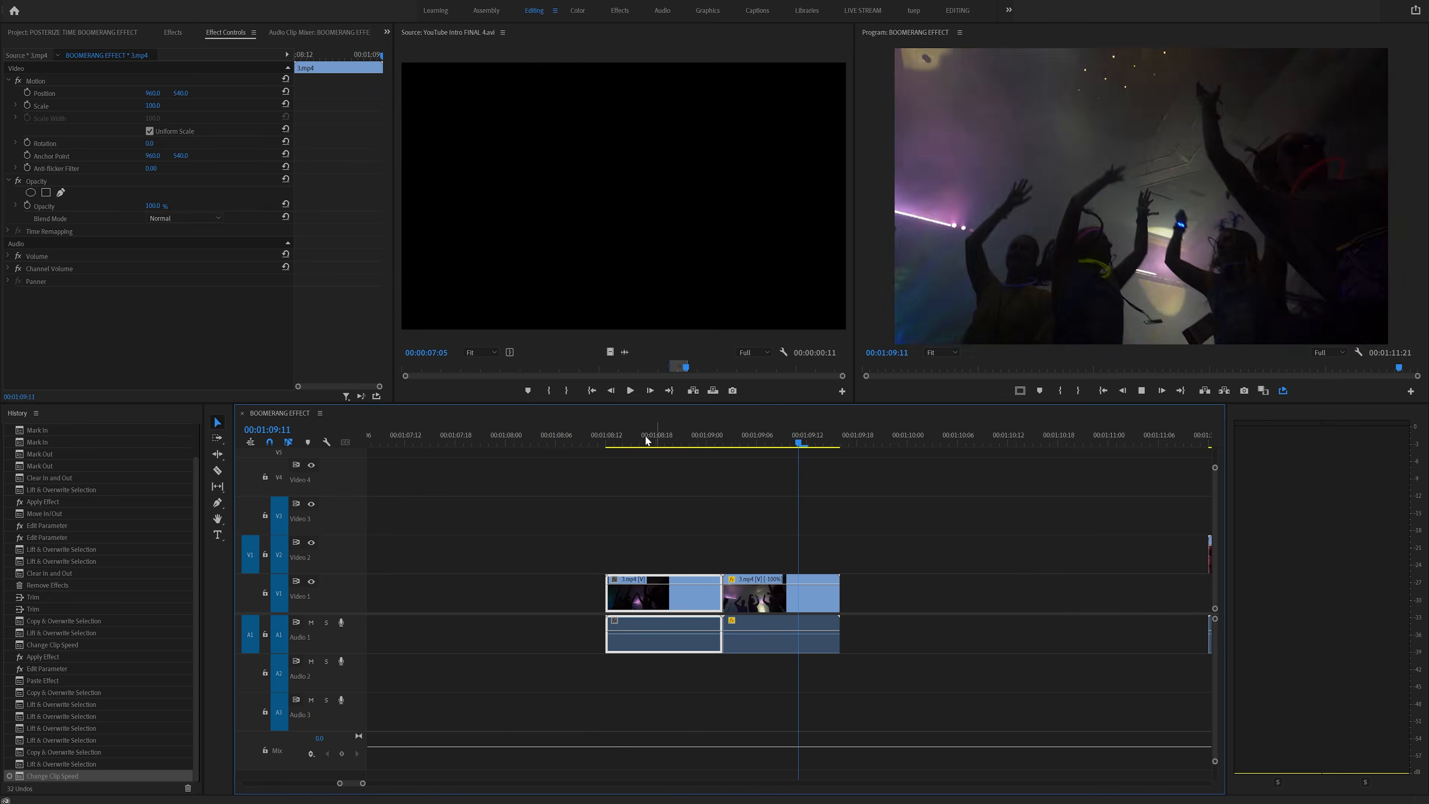
drag(638, 434, 700, 436)
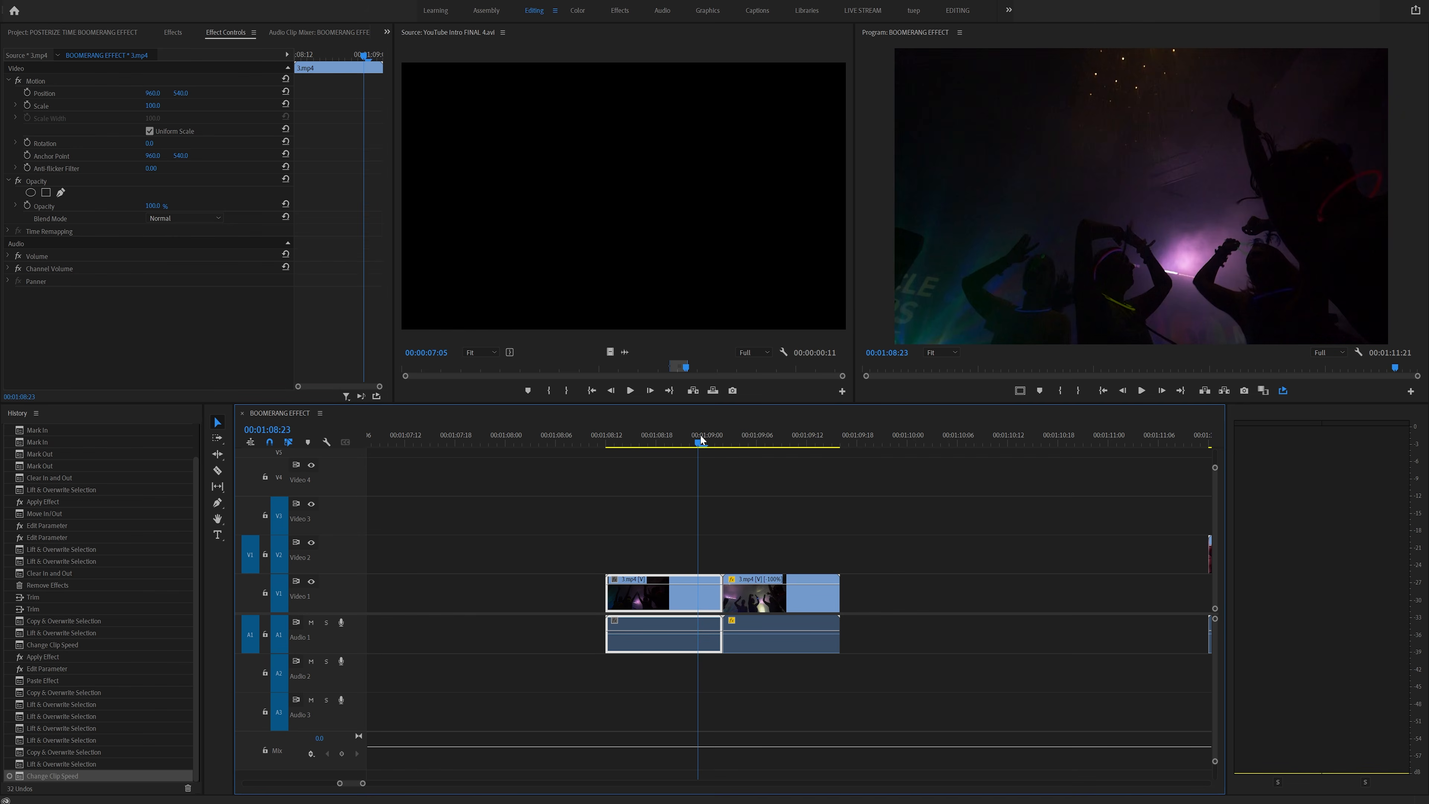
drag(714, 604, 691, 605)
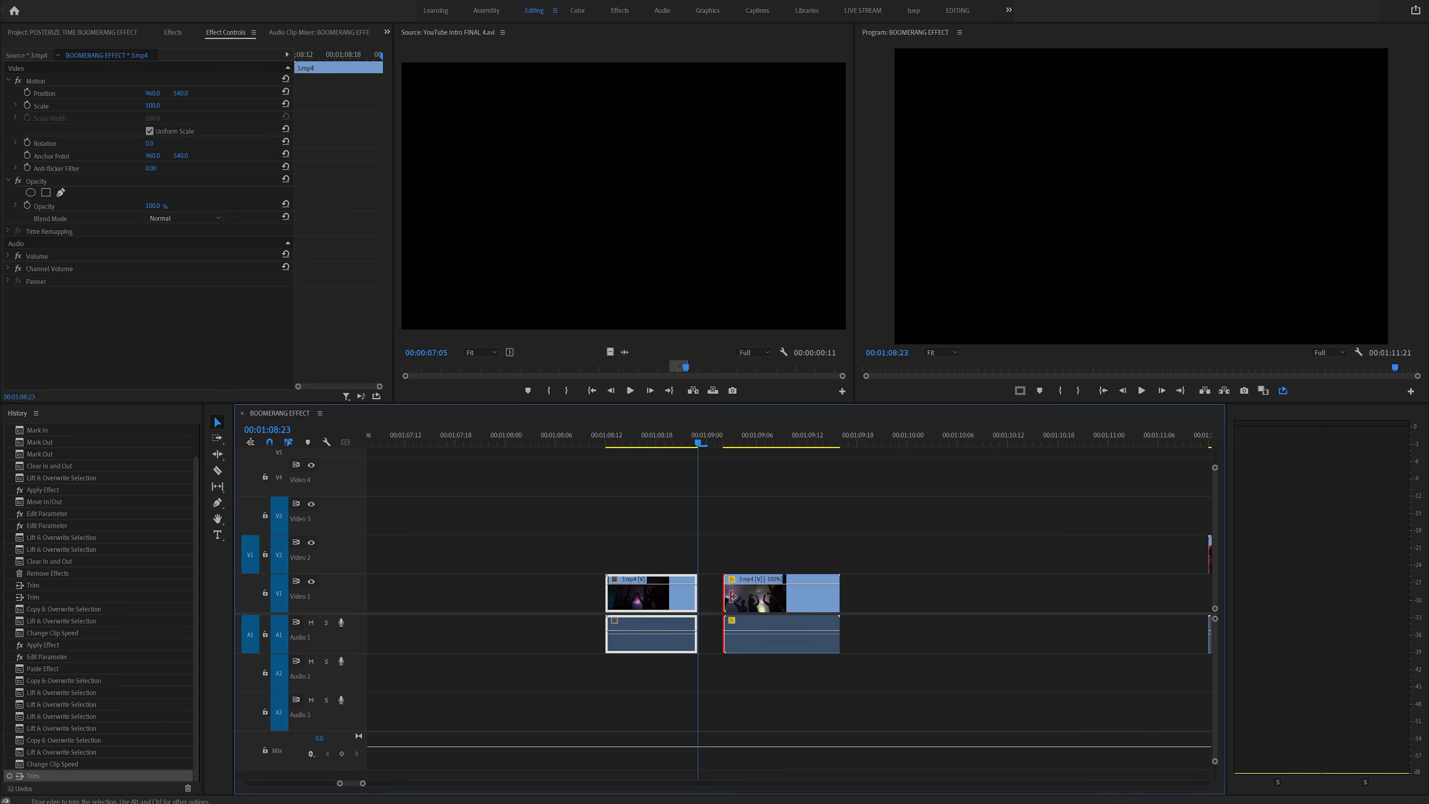
drag(753, 596, 723, 598)
mouse_move(679, 442)
mouse_down()
mouse_move(655, 443)
mouse_move(753, 443)
mouse_move(652, 450)
mouse_move(769, 440)
mouse_move(673, 451)
mouse_up()
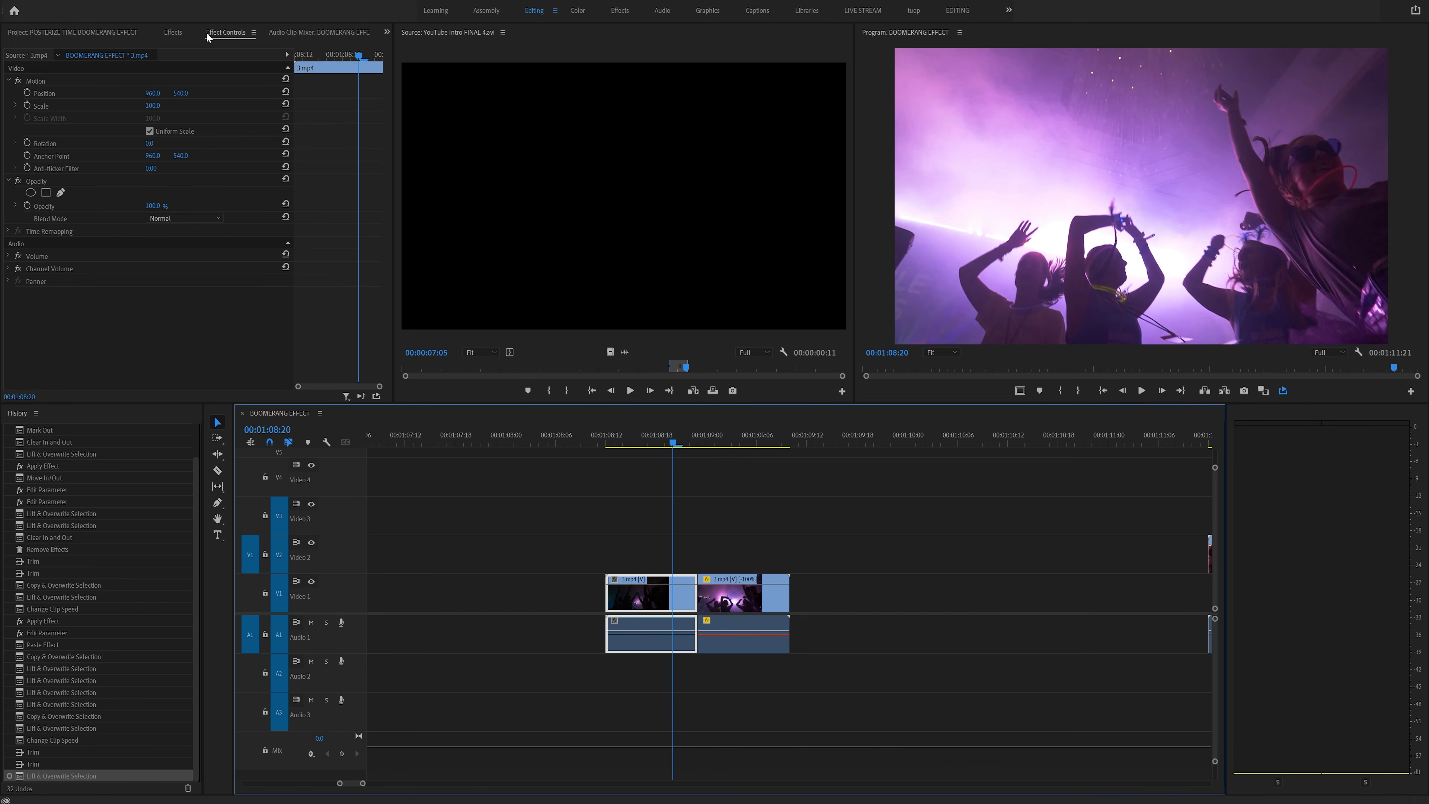
- Apply the Posterize Time effect to the forward 1.mp4 clip and set its frame rate to 10
click(183, 35)
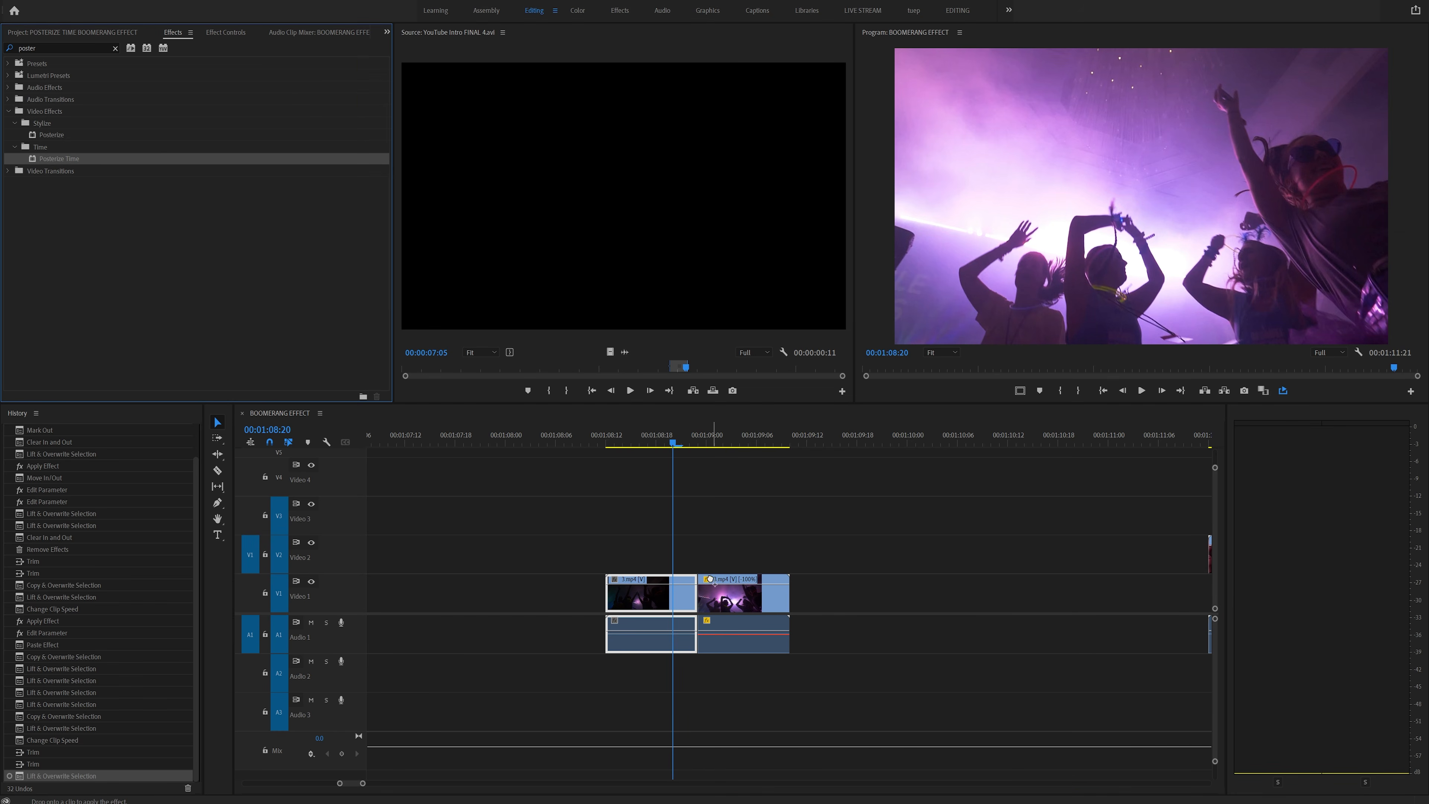
drag(669, 606, 664, 600)
click(216, 35)
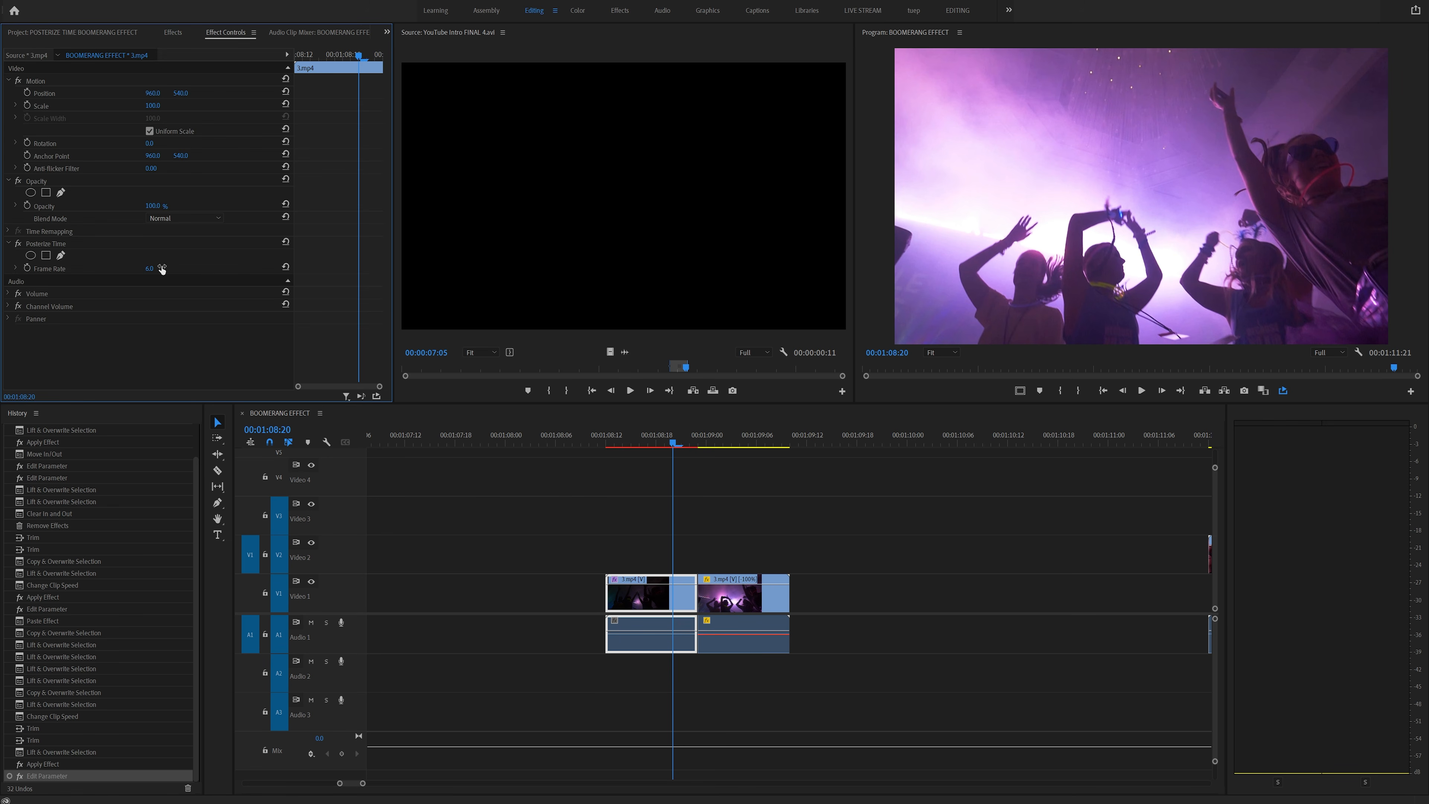
click(607, 433)
drag(608, 434, 688, 441)
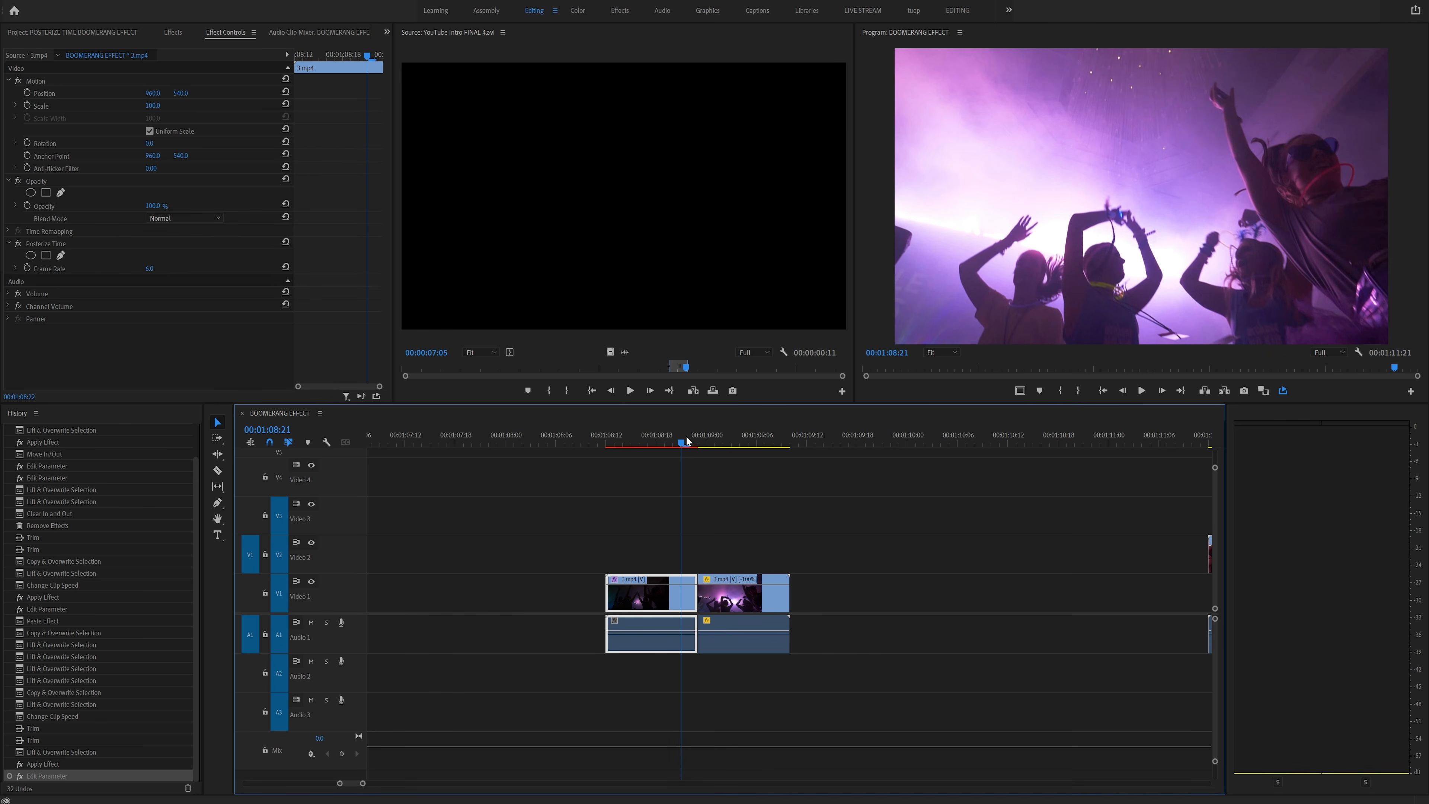
click(149, 268)
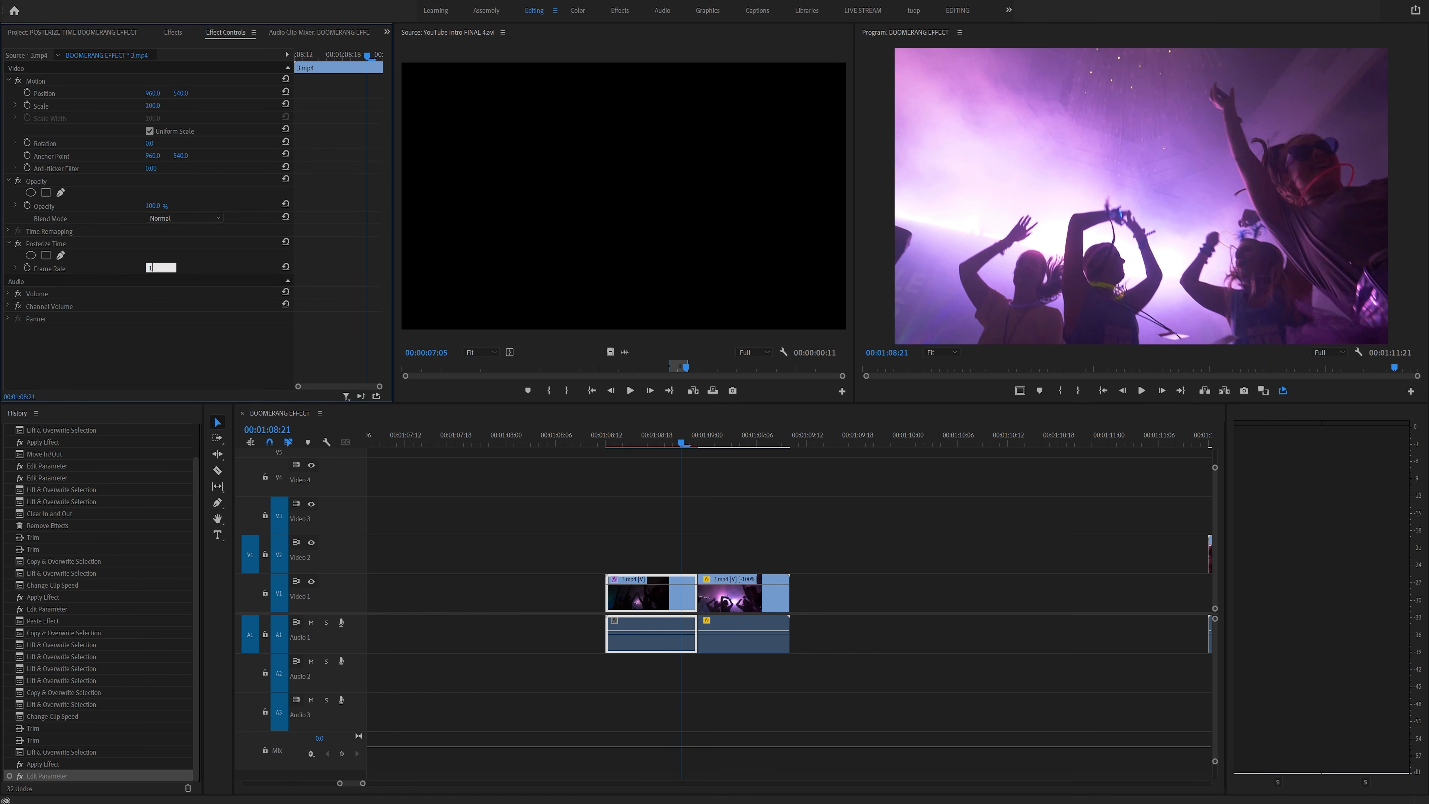
drag(607, 444, 694, 440)
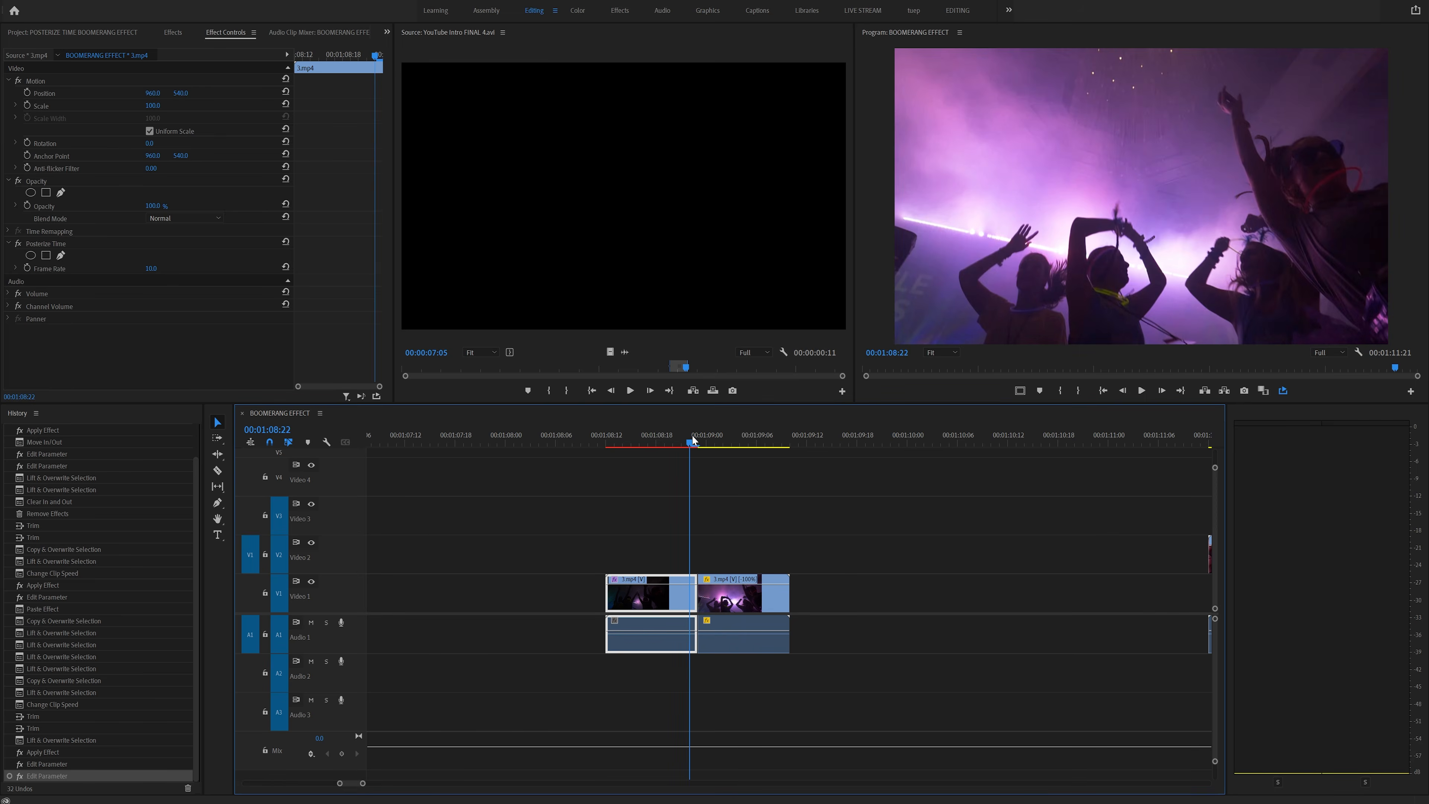
- Copy the Posterize Time effect from the forward clip and paste it onto the reversed copy
right_click(61, 245)
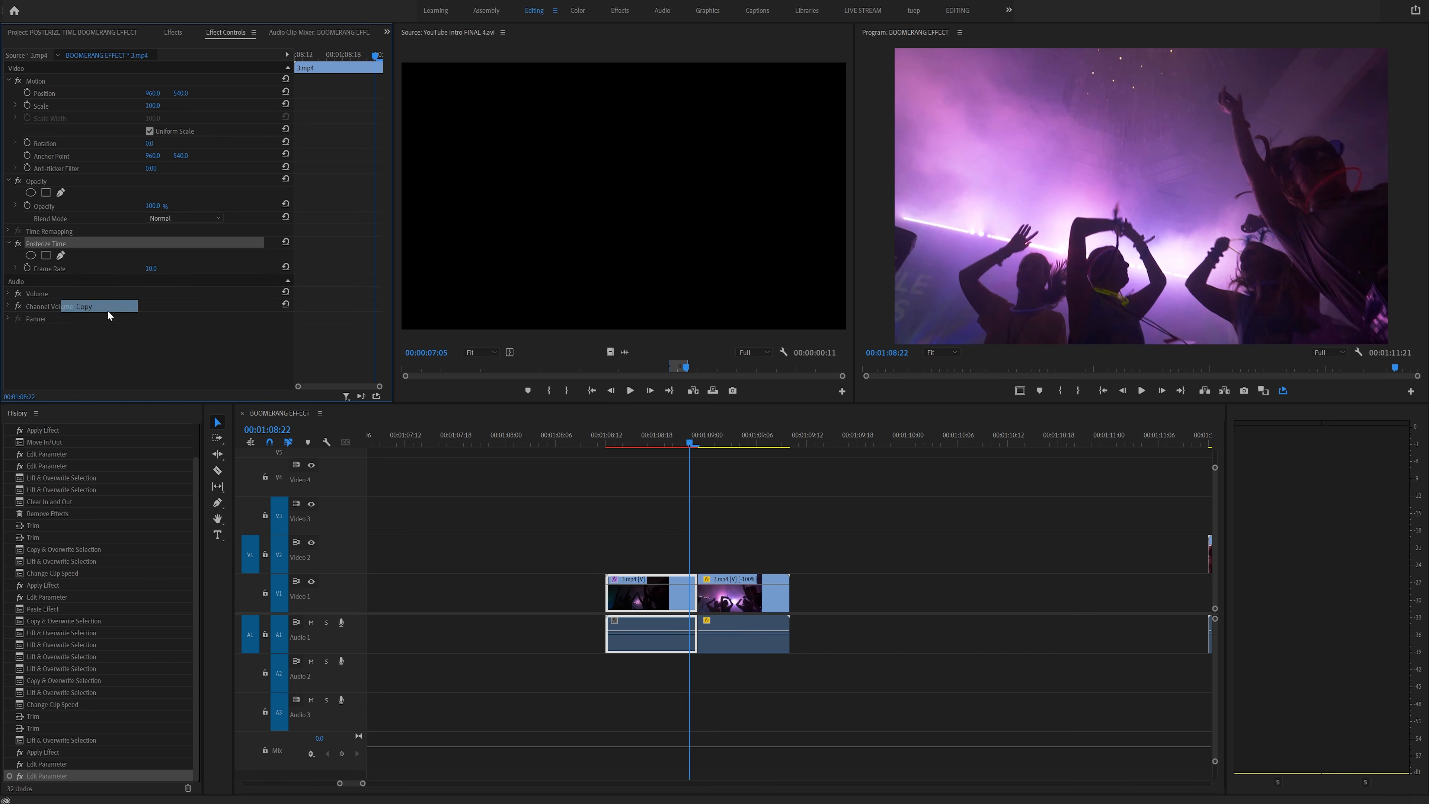
click(743, 610)
right_click(131, 341)
click(208, 415)
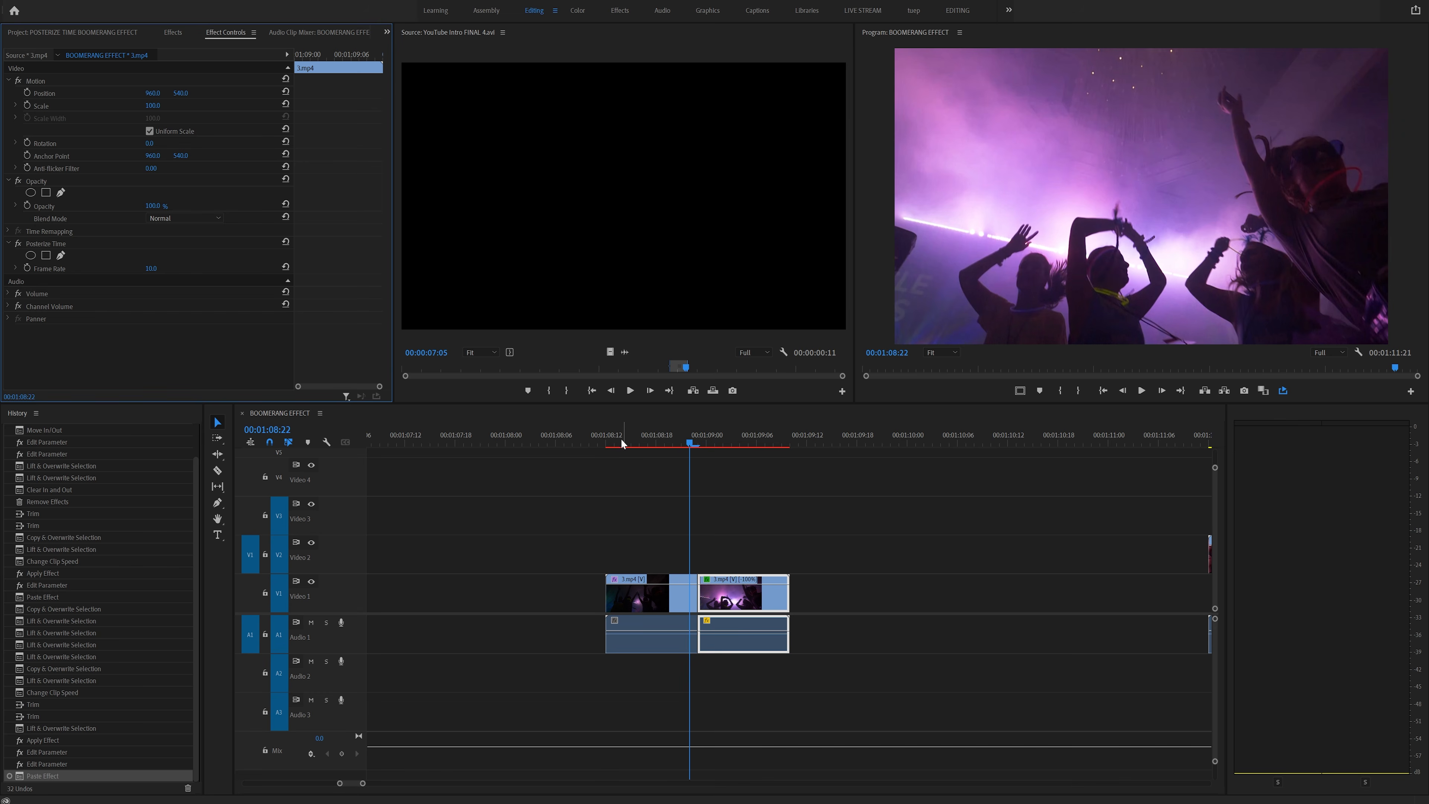
- Mark in and out points spanning the forward and reversed 1.mp4 clip pair
click(599, 441)
key(i)
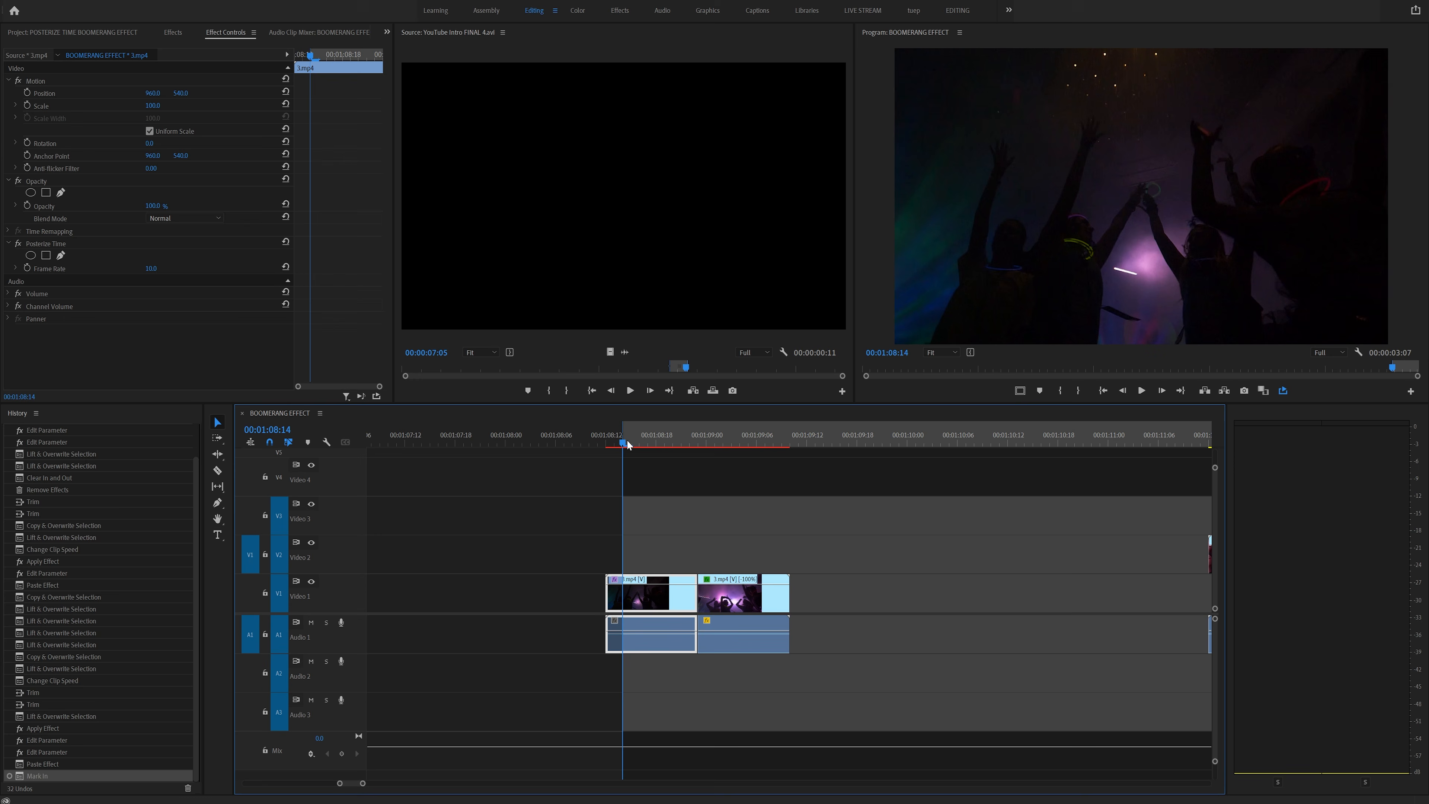
click(743, 434)
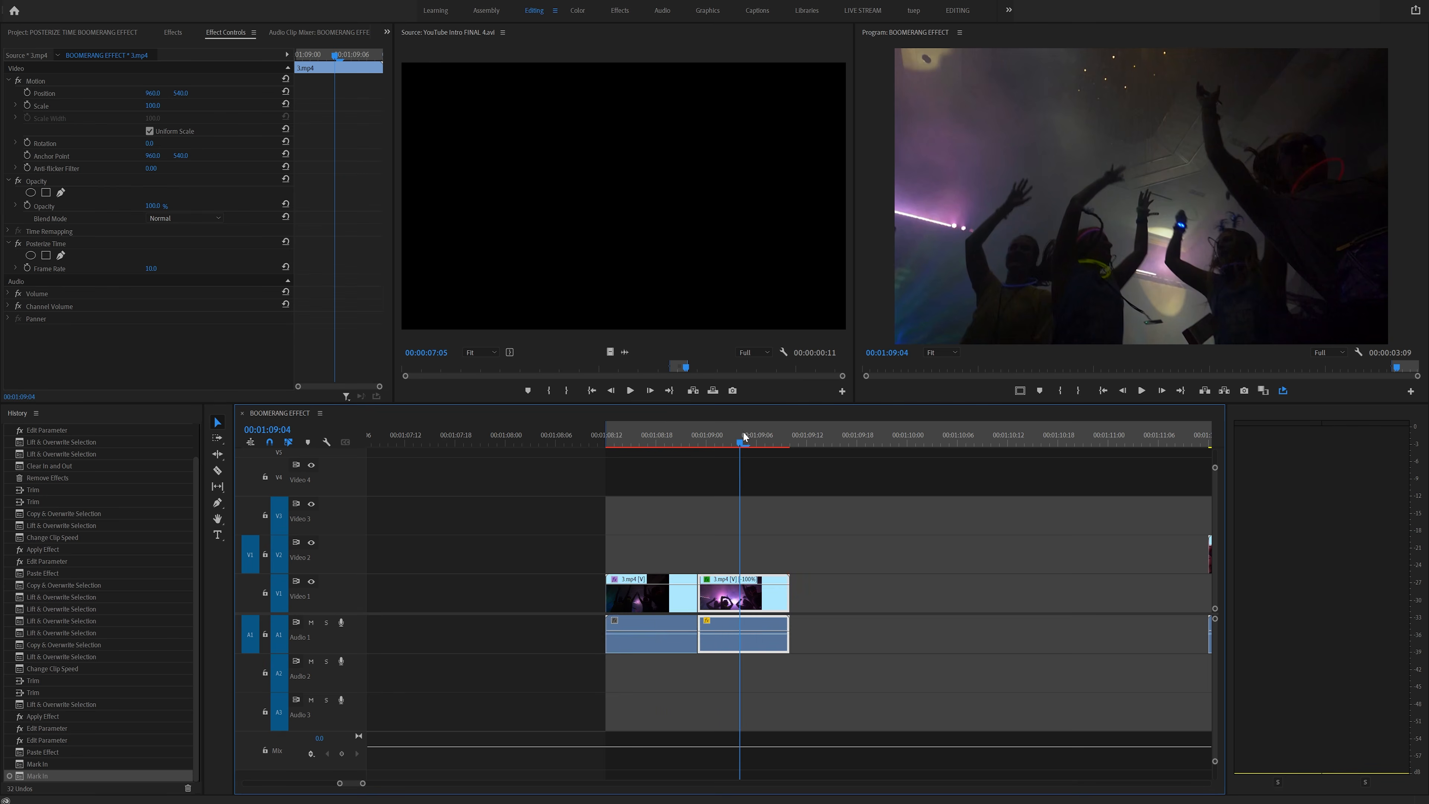
key(i)
key(o)
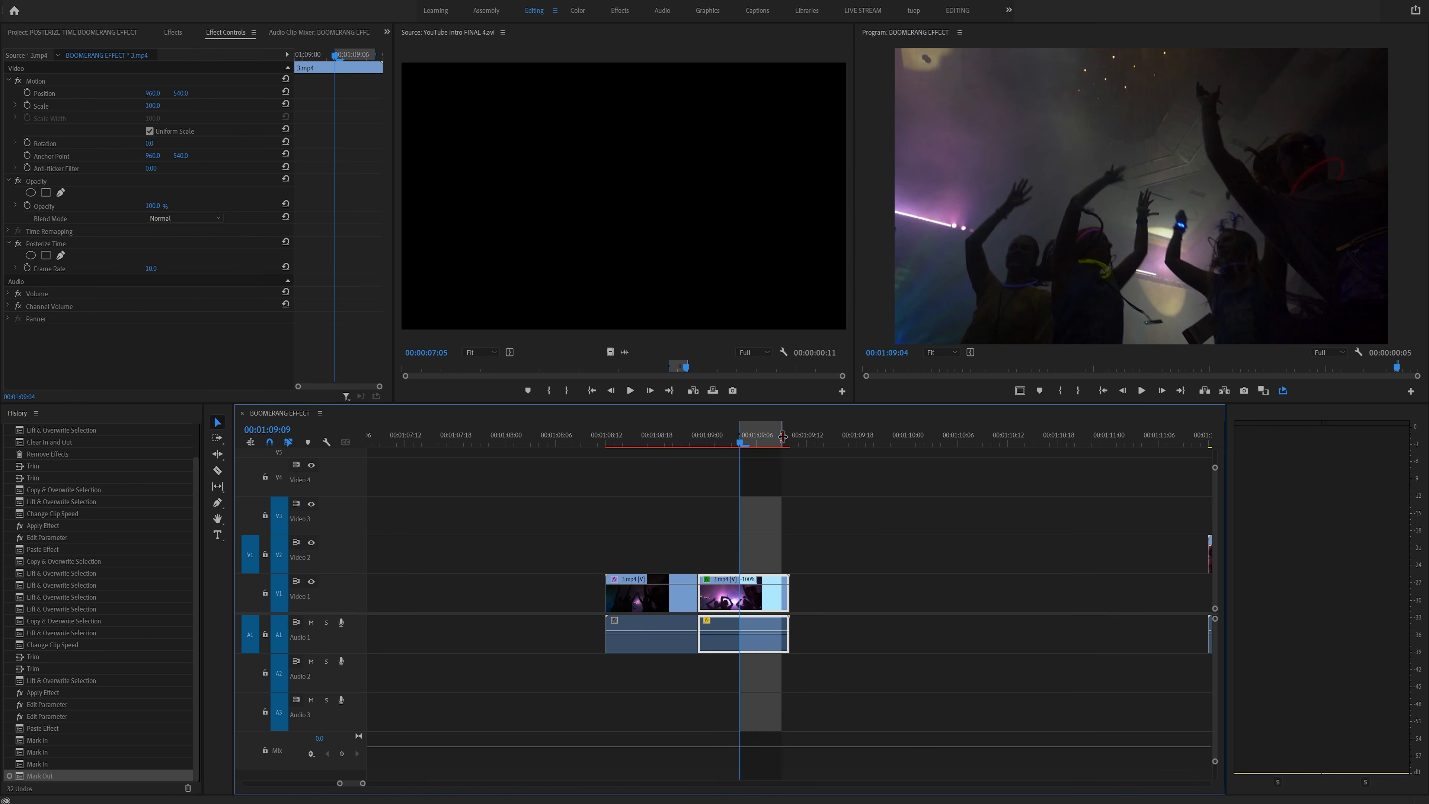
drag(786, 437, 608, 437)
- Play the marked range in a maximized program monitor
key(grave)
key(space)
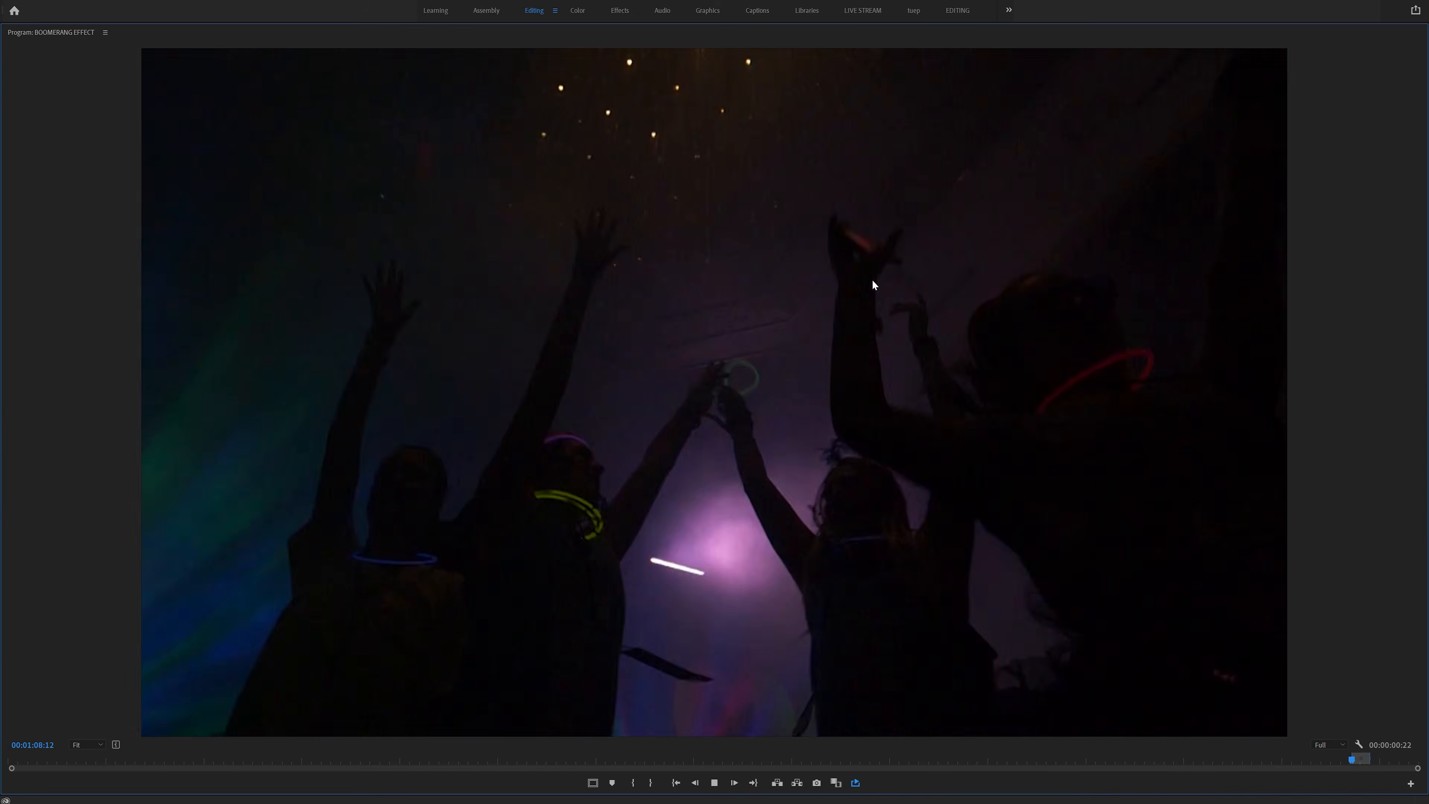
key(grave)
- Select the forward clip, review its Posterize Time frame rate, and replay the marked range
click(669, 591)
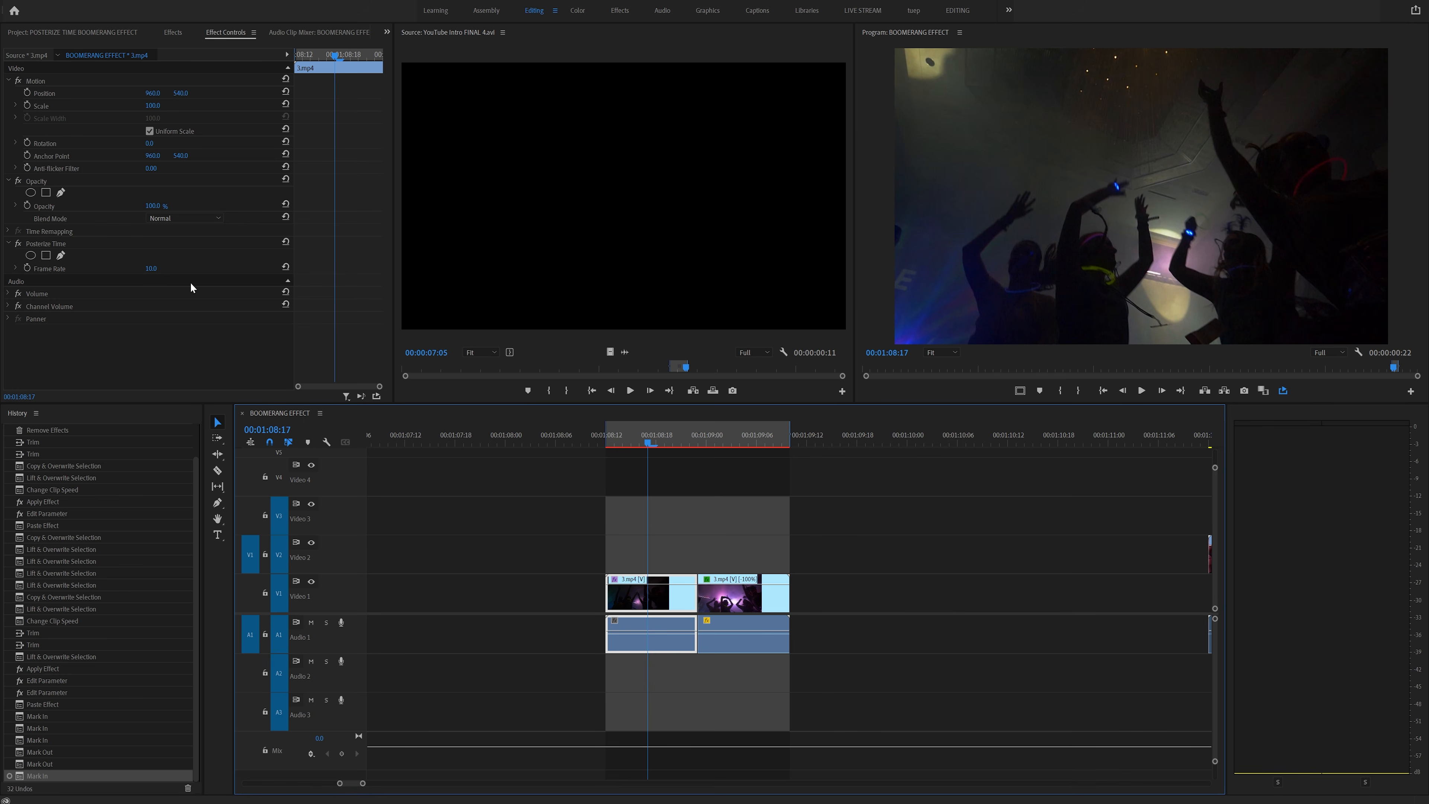
drag(149, 268, 154, 268)
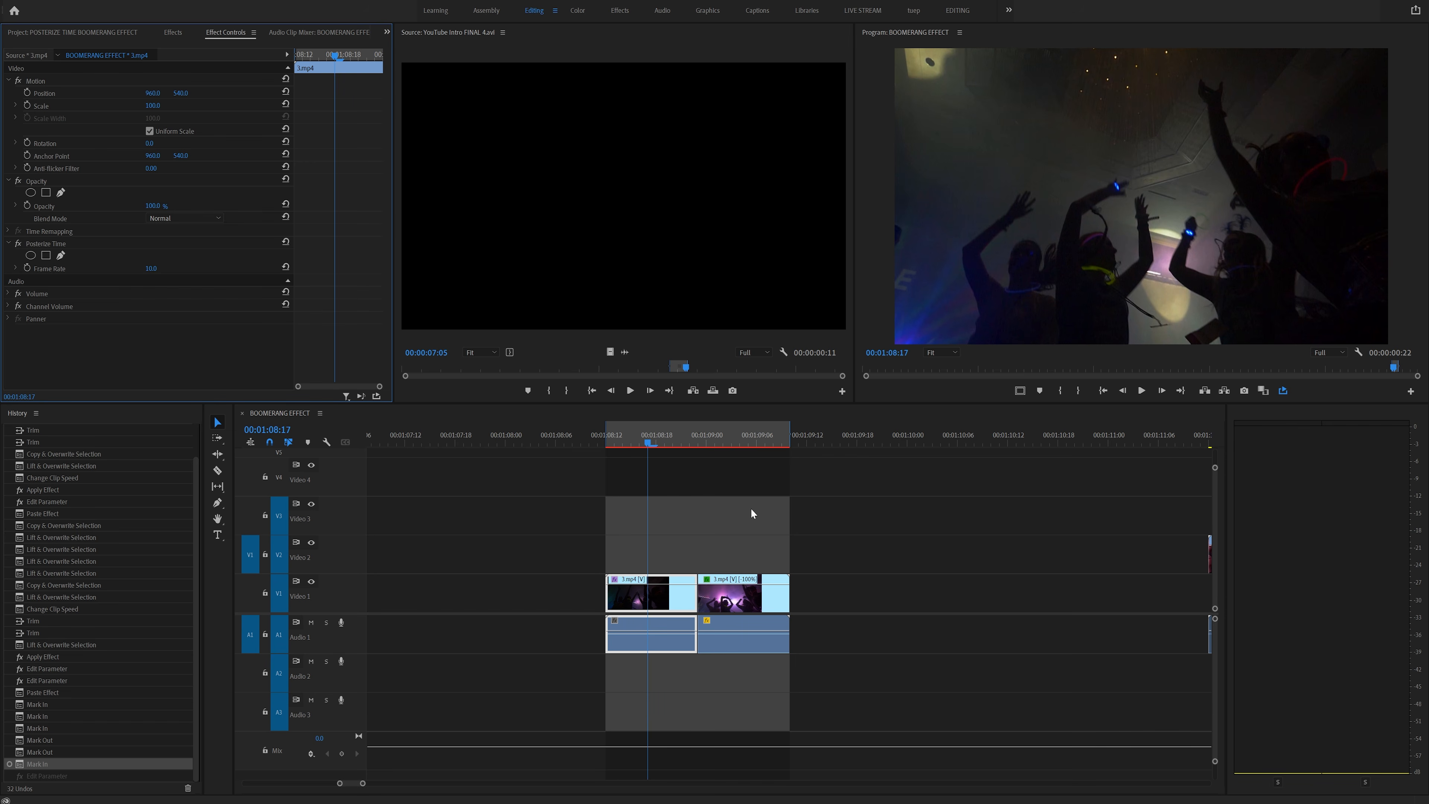
click(621, 435)
key(space)
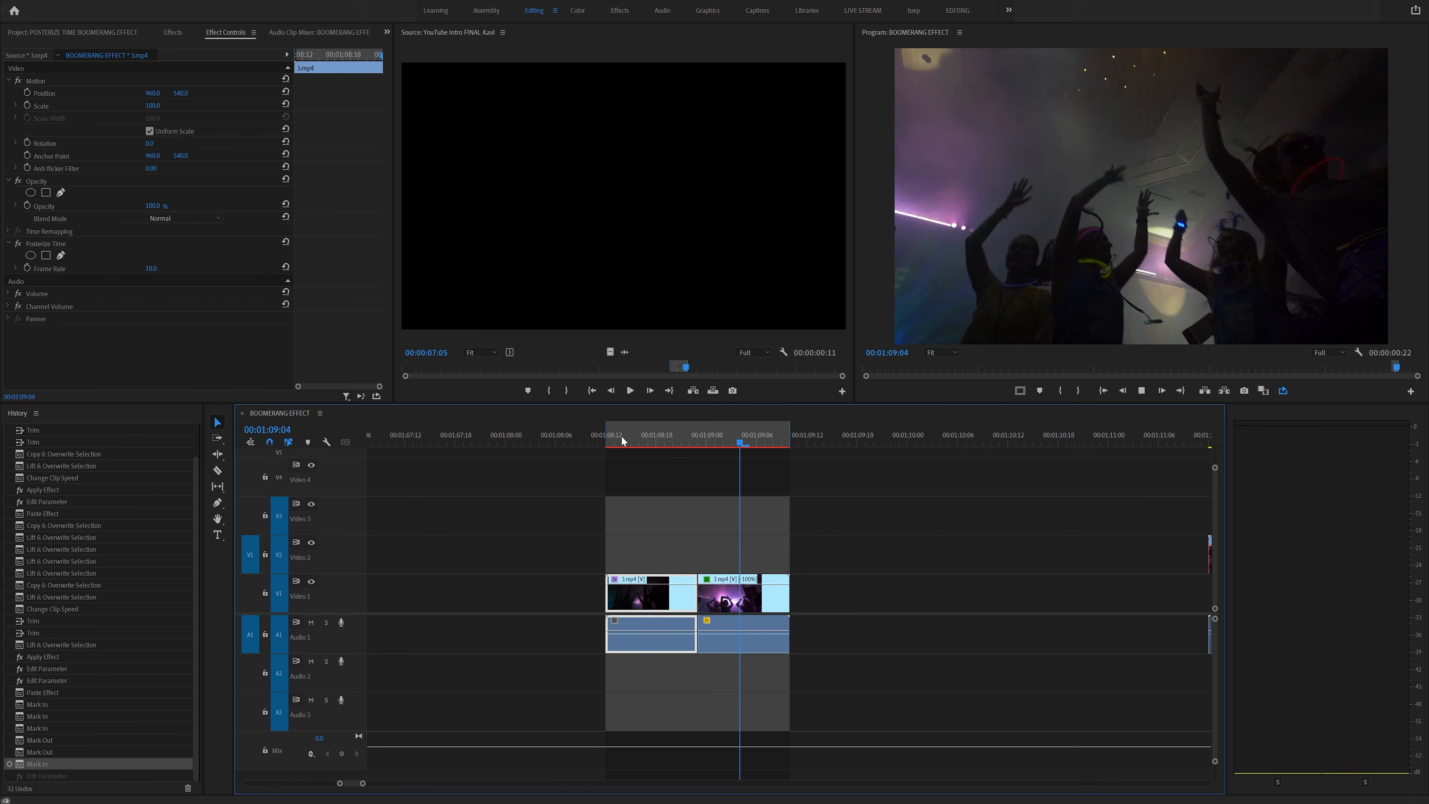